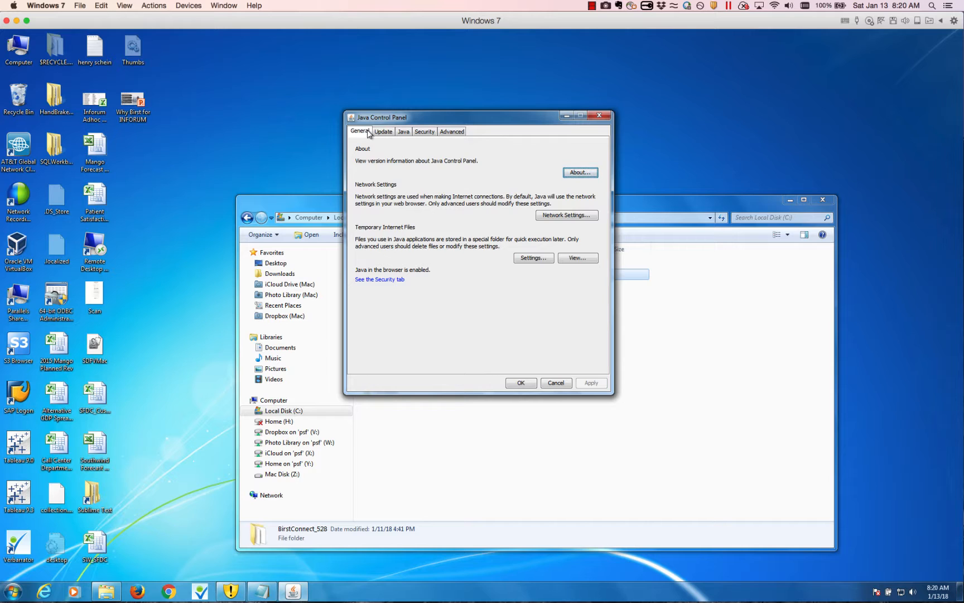
# Check the installed Java version in the Java Control Panel's About information.
pyautogui.click(581, 173)
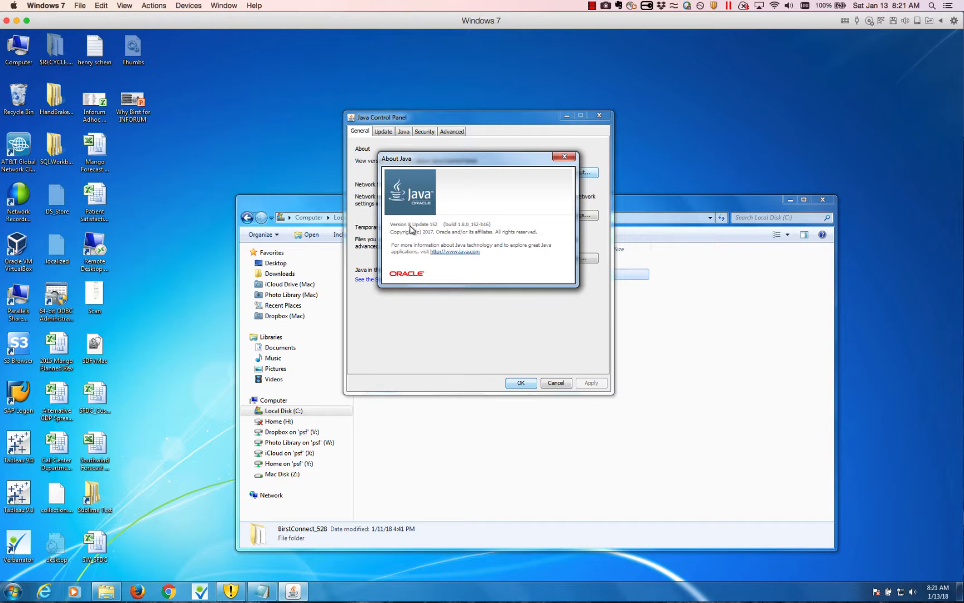
pyautogui.click(566, 157)
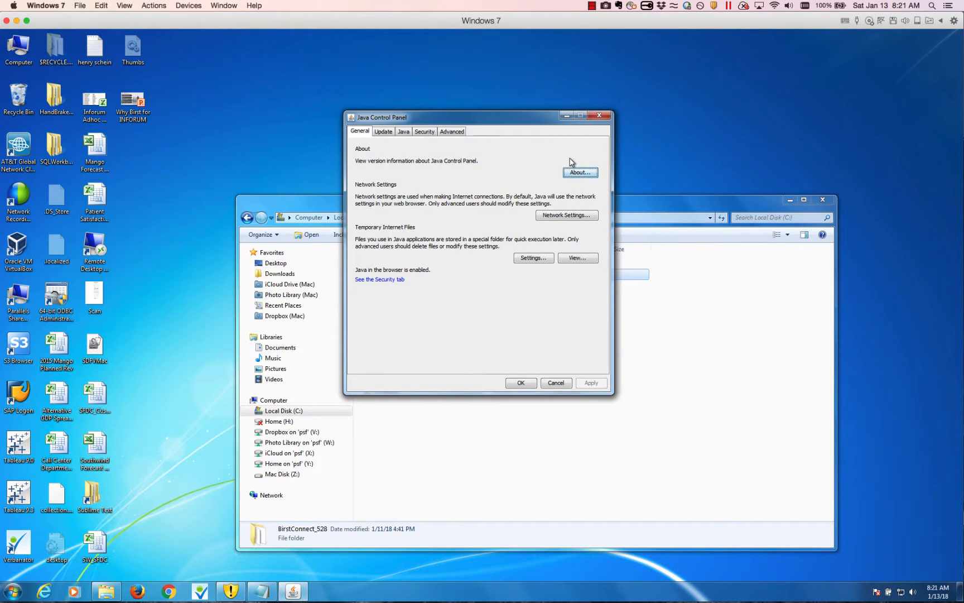
# Switch to Chrome and search the web for "download java 8".
pyautogui.click(168, 592)
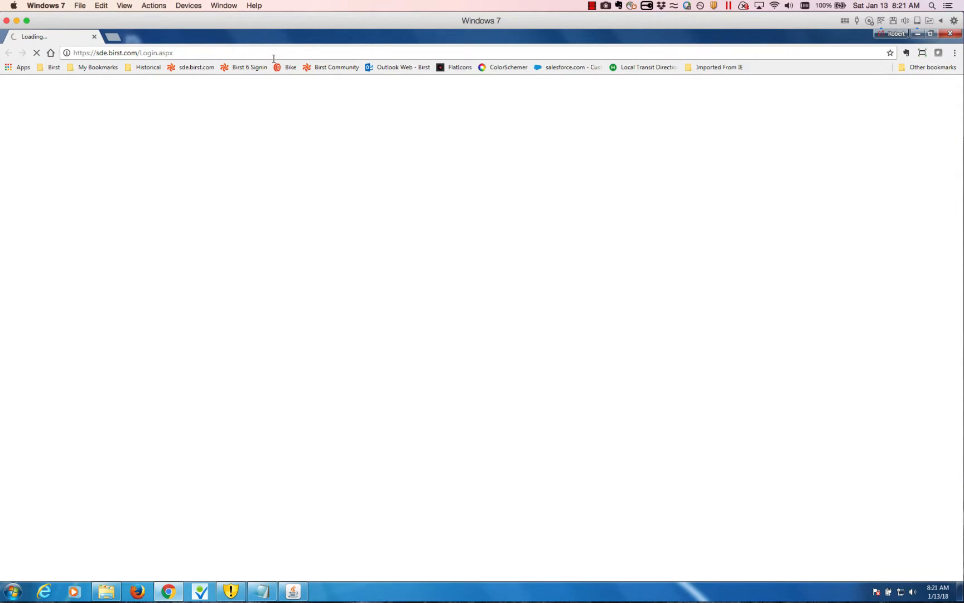
pyautogui.click(235, 51)
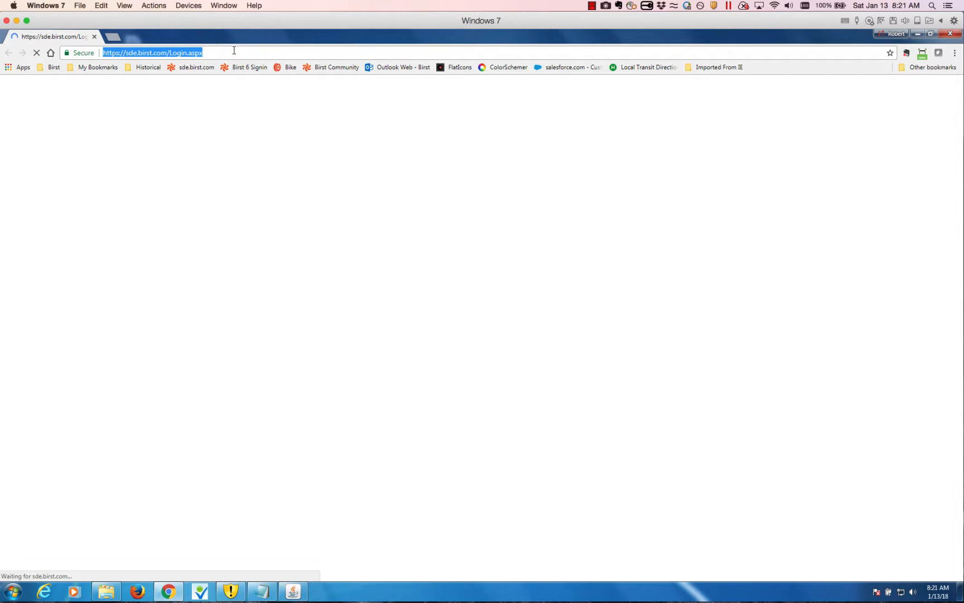
pyautogui.write('download')
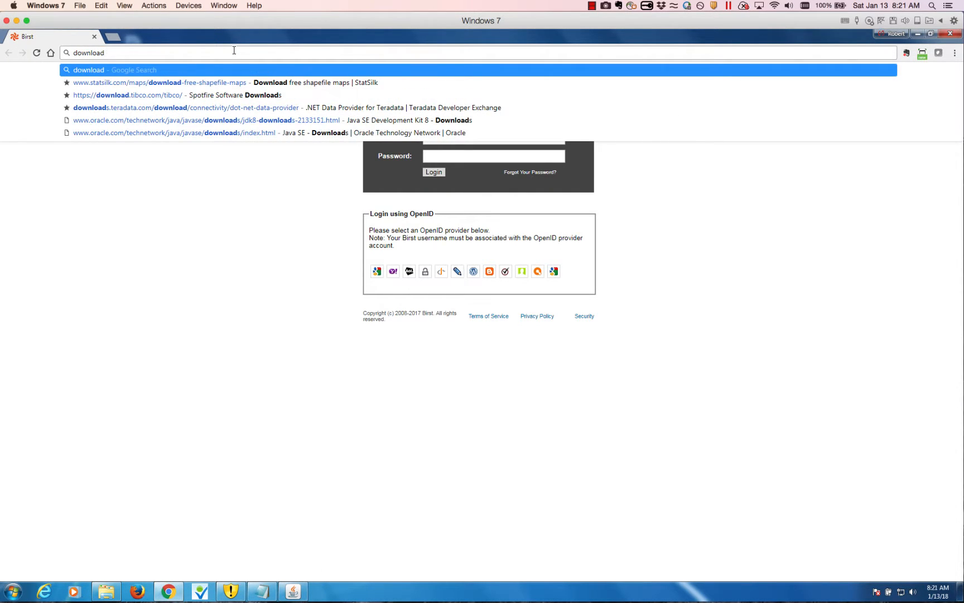
pyautogui.write(' java 8')
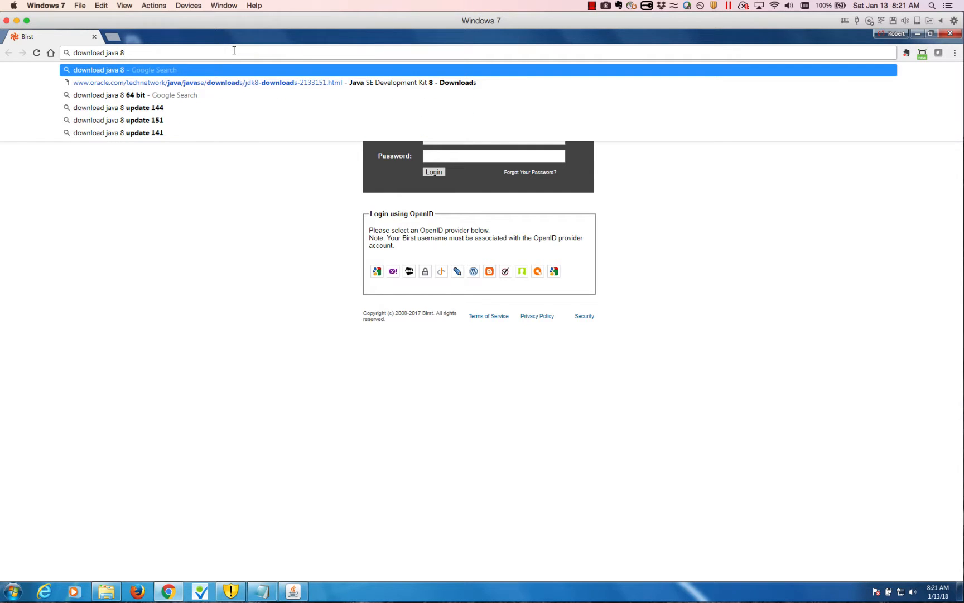
pyautogui.press('Return')
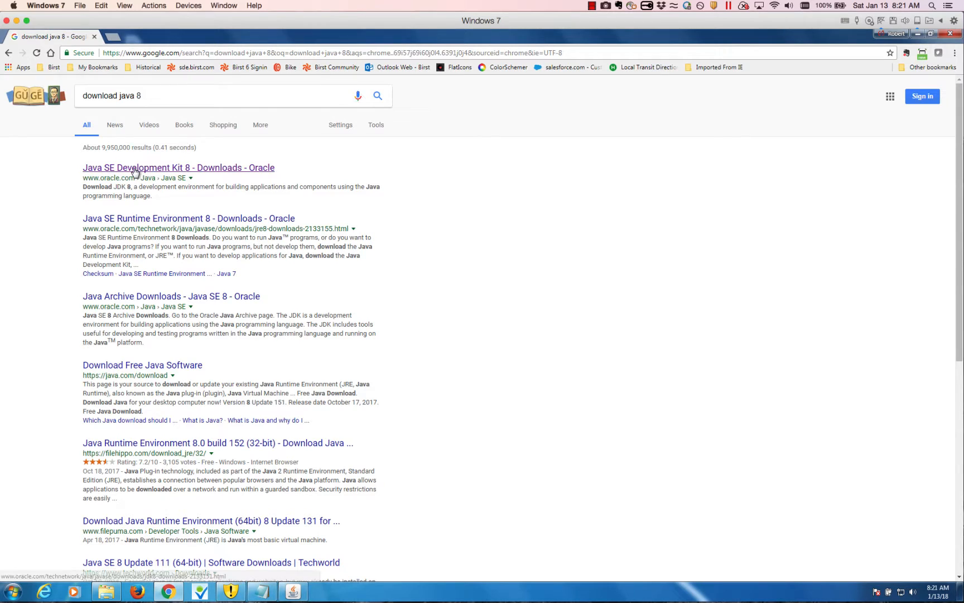
# Open Oracle's Java SE Development Kit 8 downloads page, accept the licence agreement for 8u152, and close the browser.
pyautogui.click(133, 169)
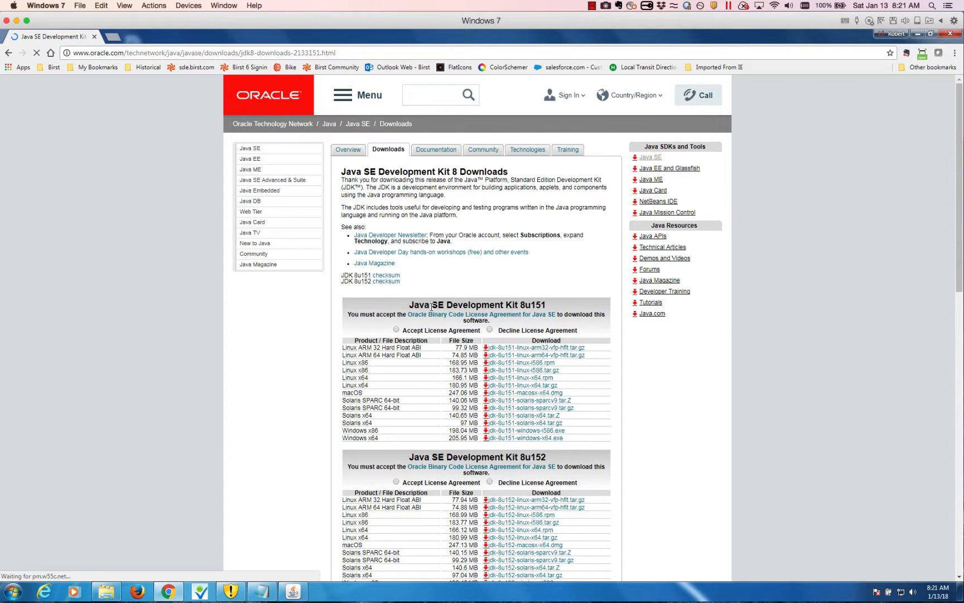
pyautogui.scroll(-3, 429, 290)
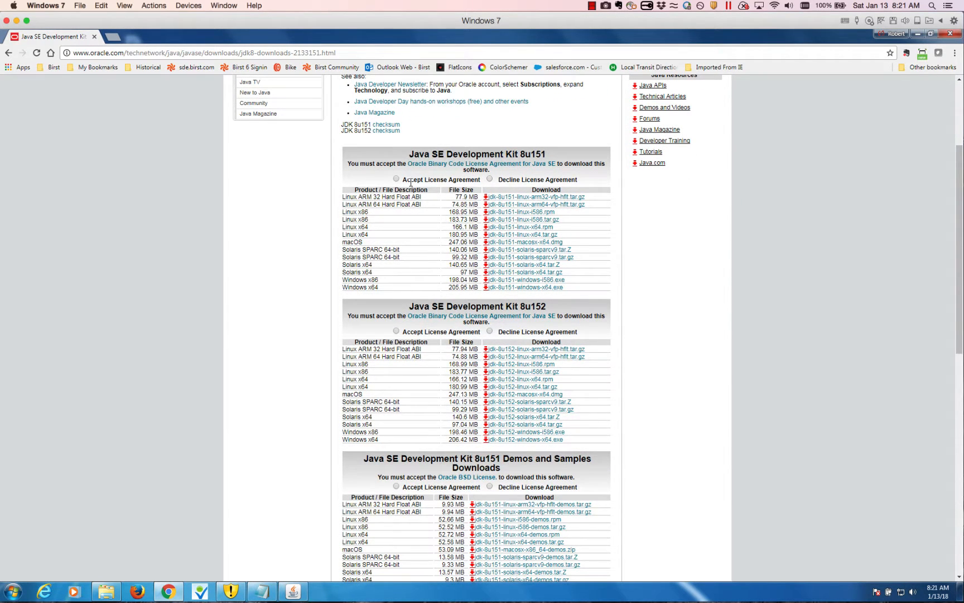
pyautogui.click(396, 331)
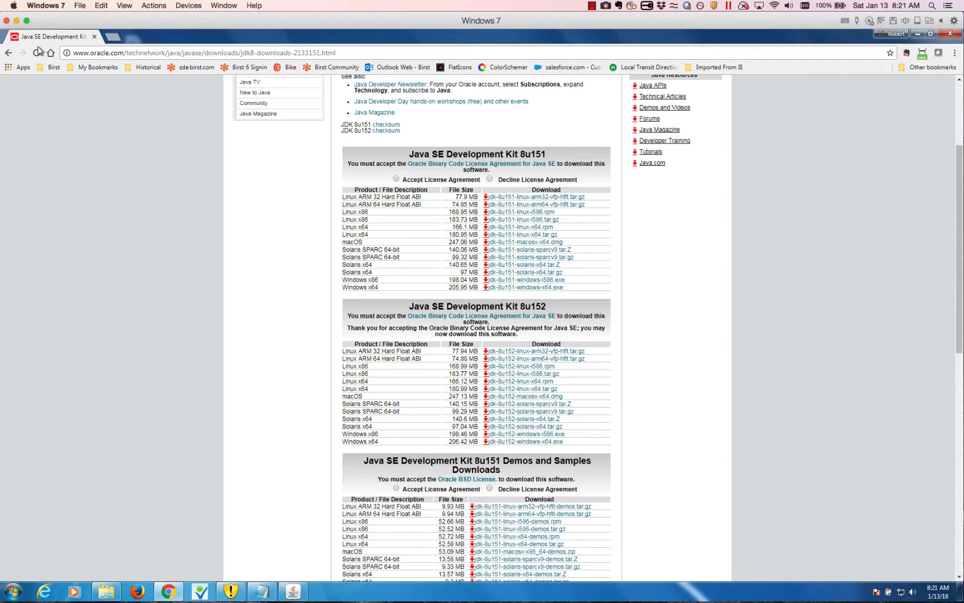
pyautogui.doubleClick(187, 41)
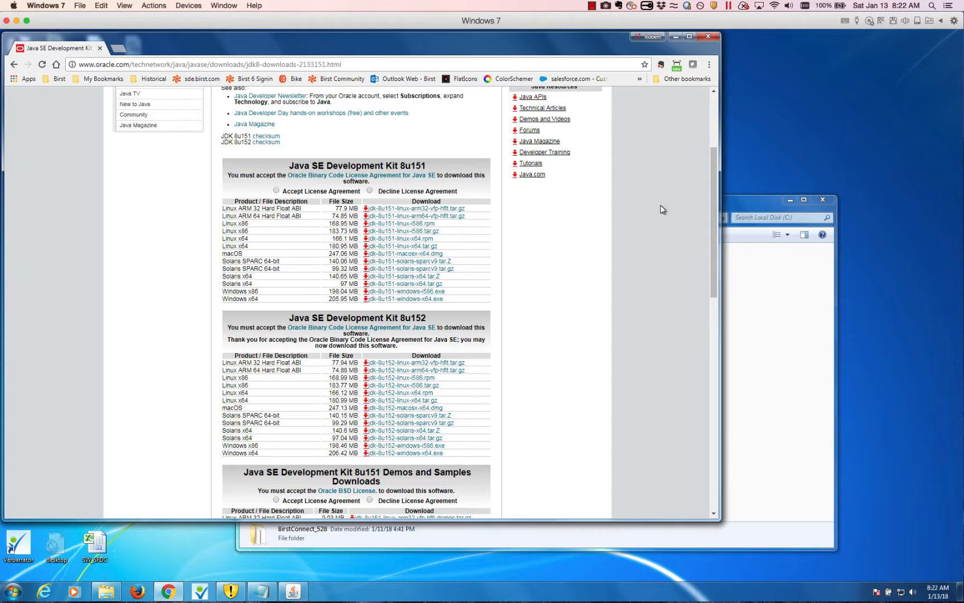
pyautogui.click(709, 37)
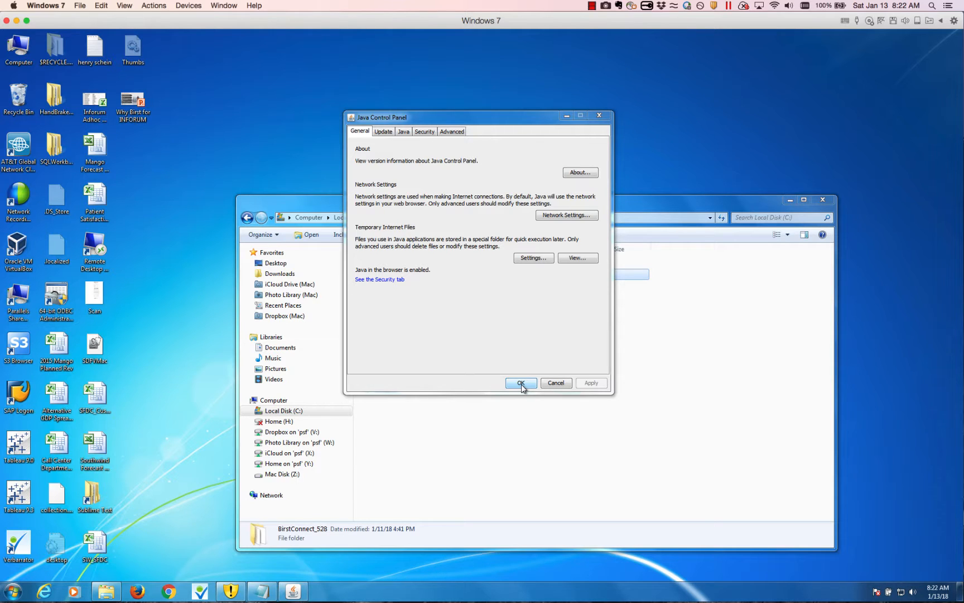
# Open the Java Runtime Environment Settings and widen the Path column to read the full install paths.
pyautogui.click(409, 131)
pyautogui.click(582, 162)
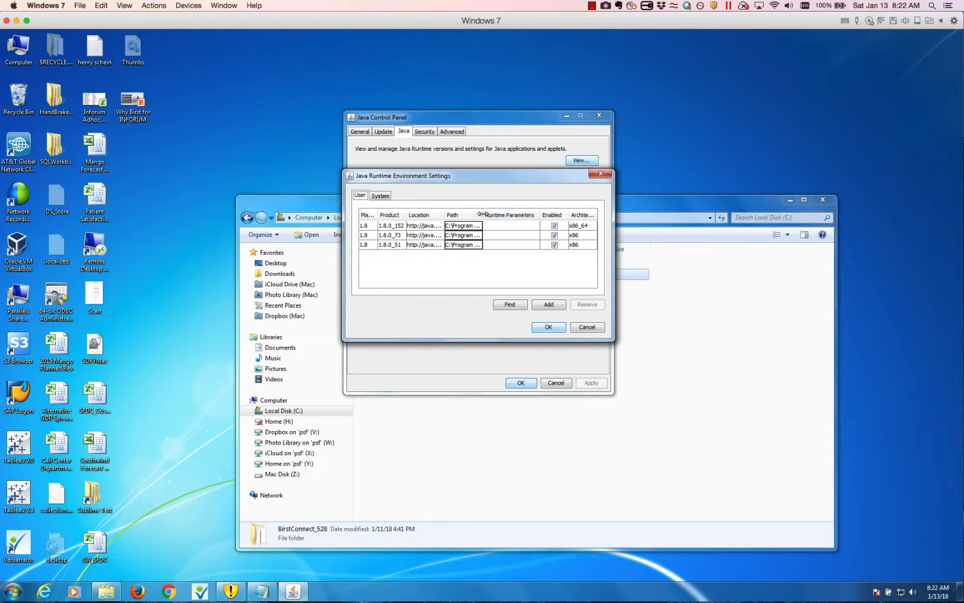
pyautogui.moveTo(483, 215); pyautogui.dragTo(578, 216)
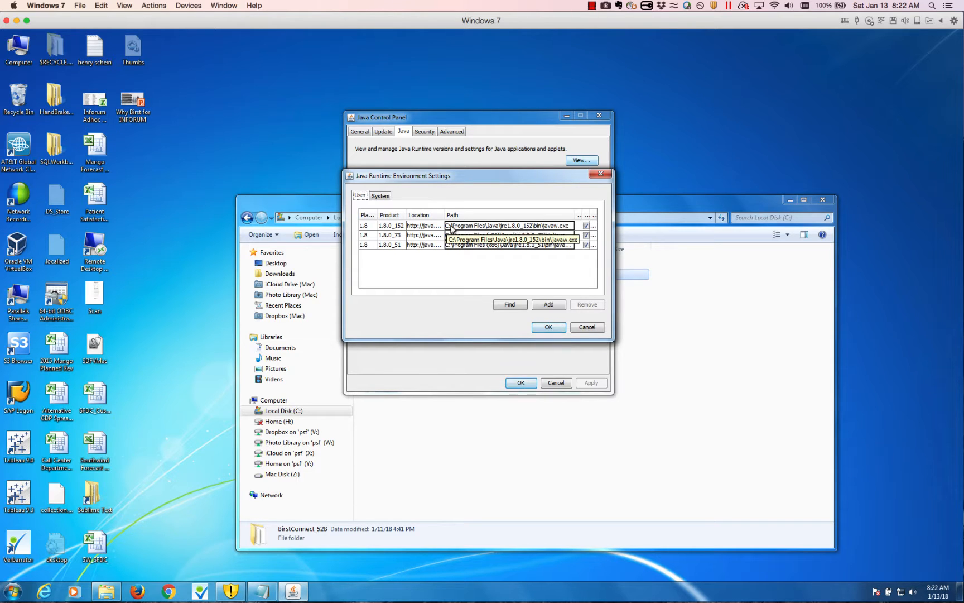
# Browse to the Java runtime folder C:\Program Files\Java\jre1.8.0_152 in Windows Explorer.
pyautogui.click(308, 208)
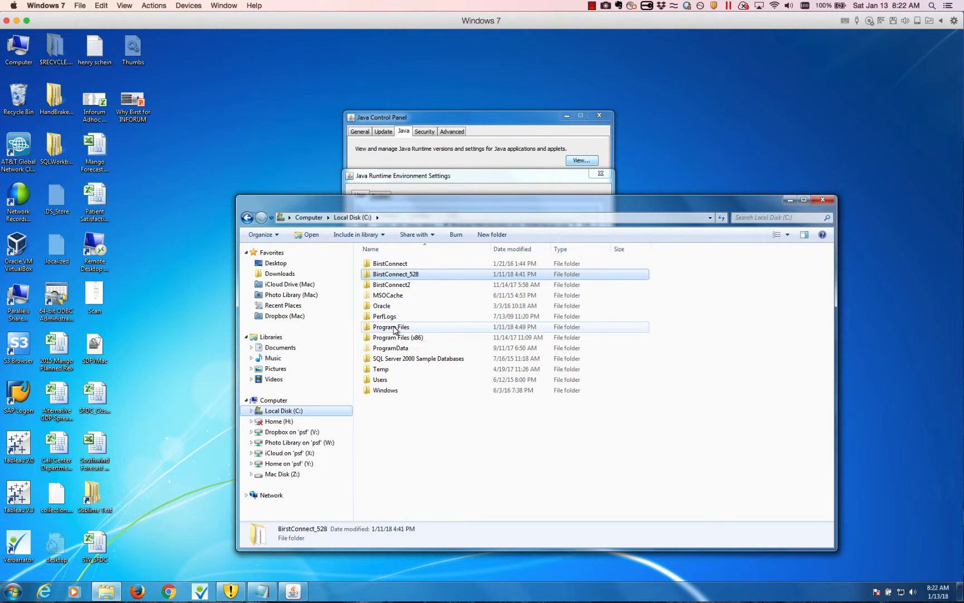
pyautogui.doubleClick(393, 328)
pyautogui.doubleClick(384, 318)
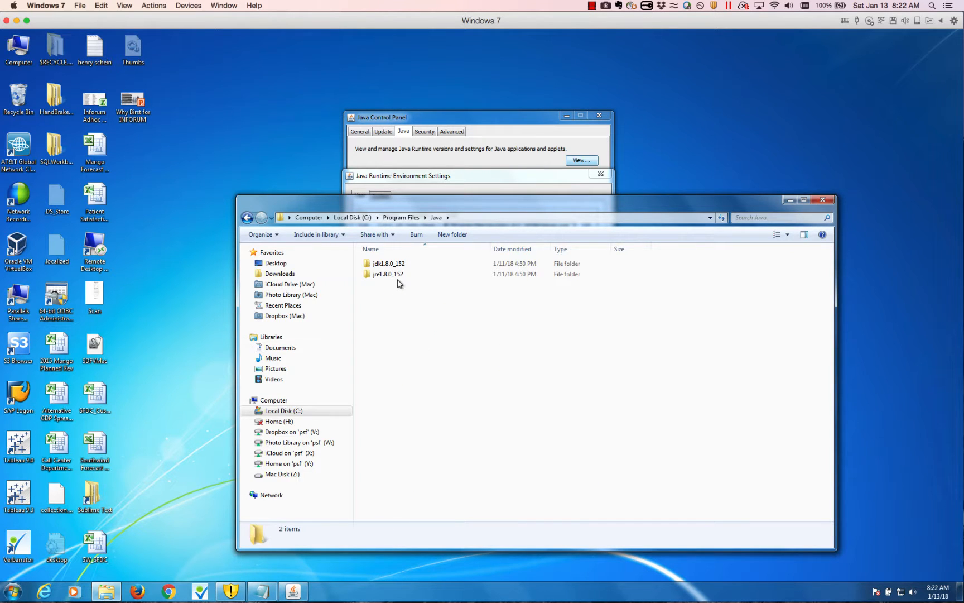
pyautogui.doubleClick(395, 275)
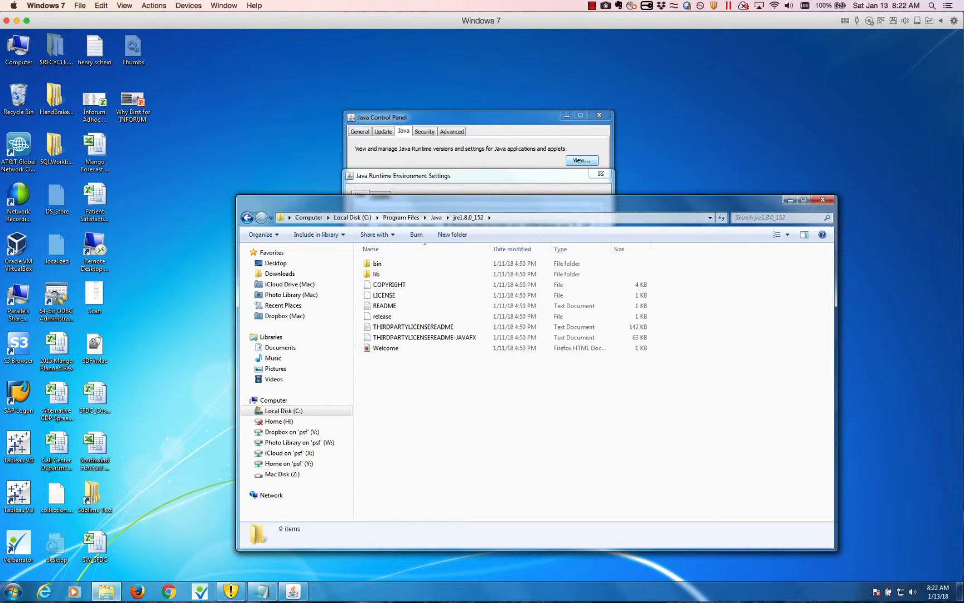
# Switch to Chrome, open the Birst Connect page of the _Birst Connect 1_0 Tutorial space, and download BirstConnect.zip.
pyautogui.moveTo(0, 6); pyautogui.dragTo(593, 18)
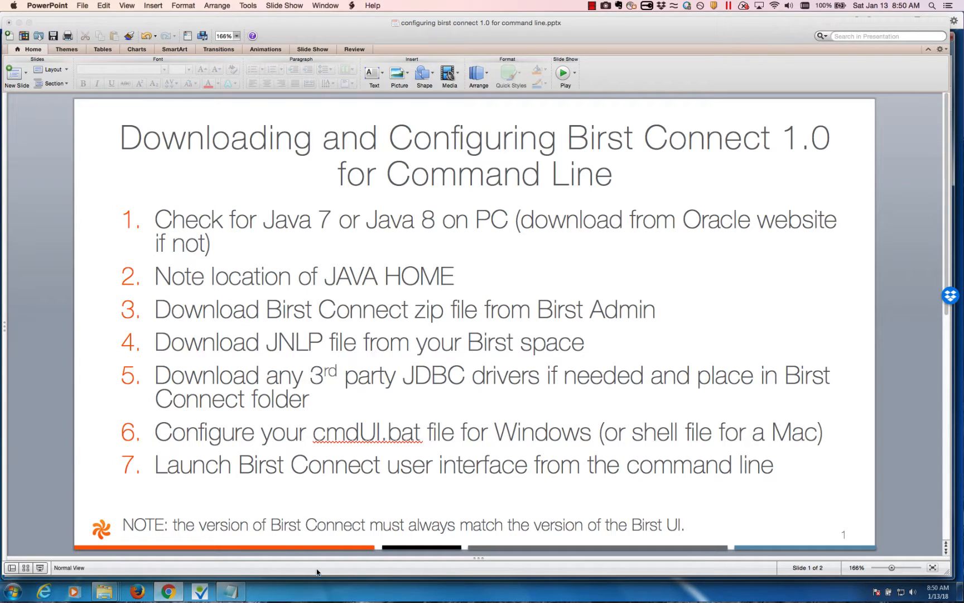
pyautogui.click(169, 593)
pyautogui.click(170, 595)
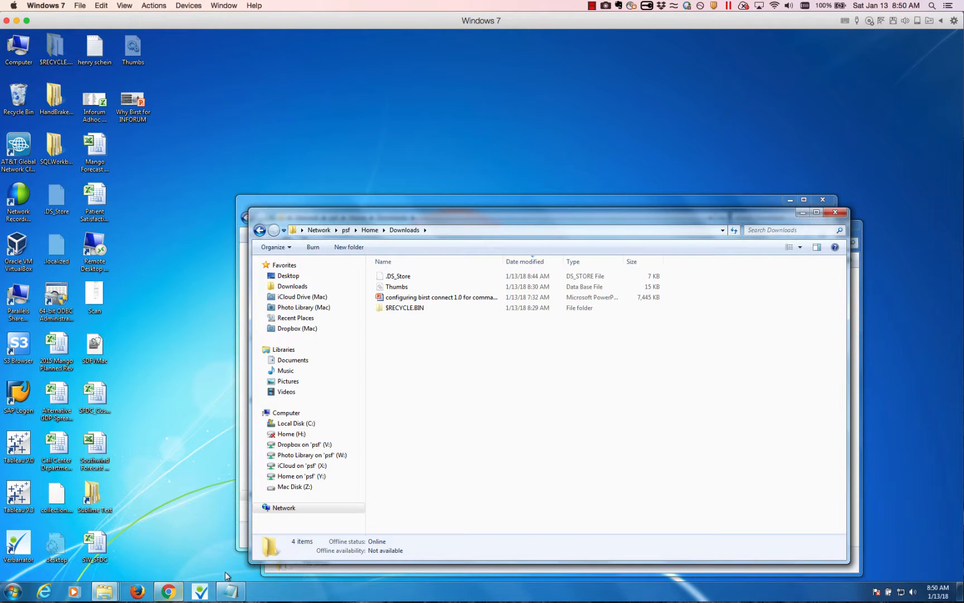
pyautogui.click(170, 595)
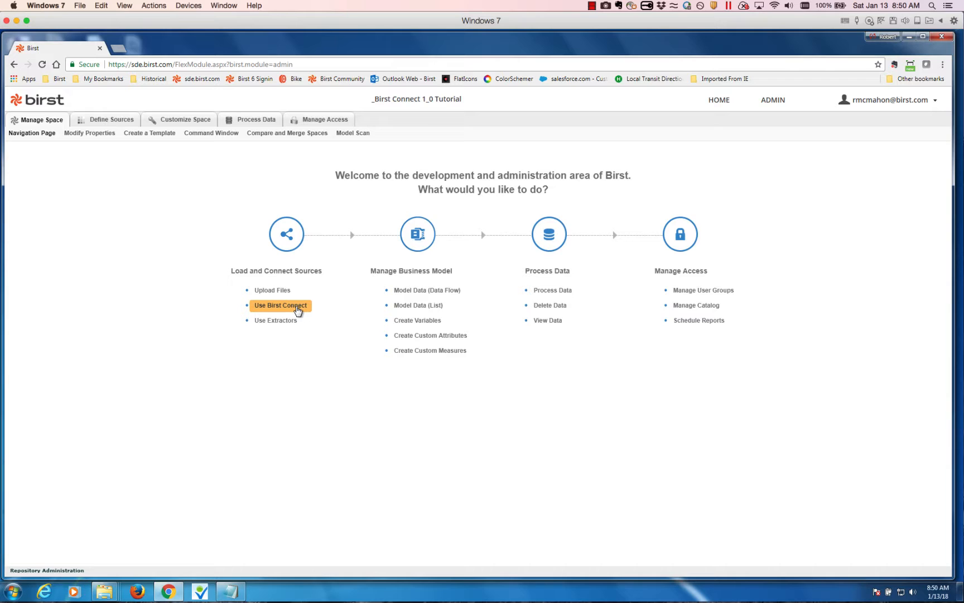
pyautogui.click(297, 311)
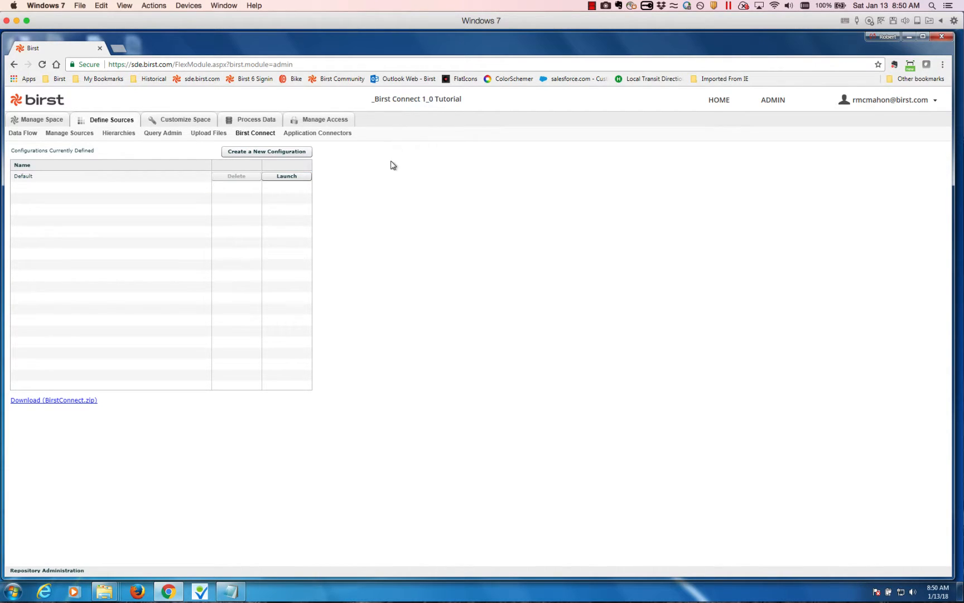
pyautogui.click(62, 400)
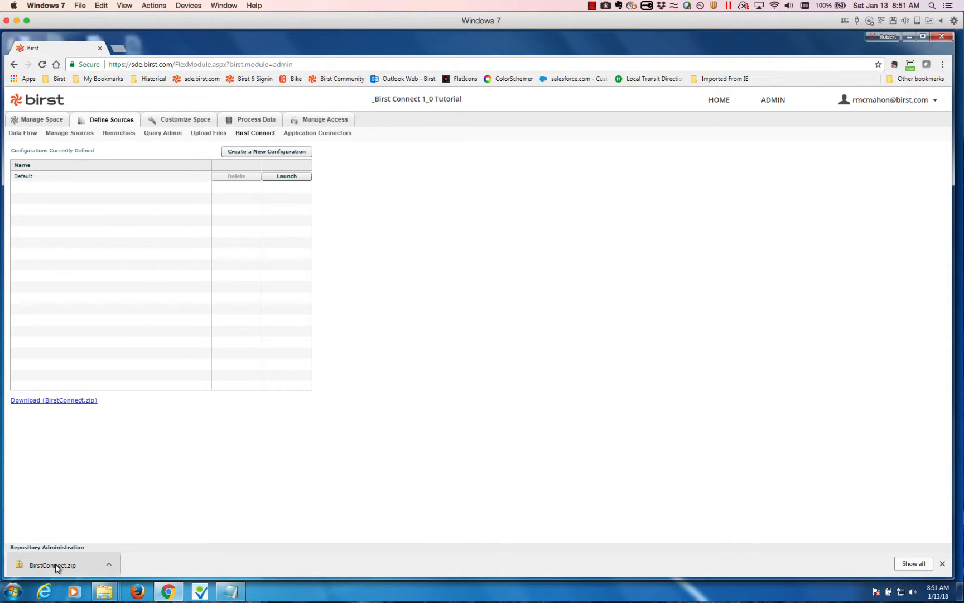
# Show the downloaded BirstConnect.zip in its folder and start extracting all of its files.
pyautogui.rightClick(55, 564)
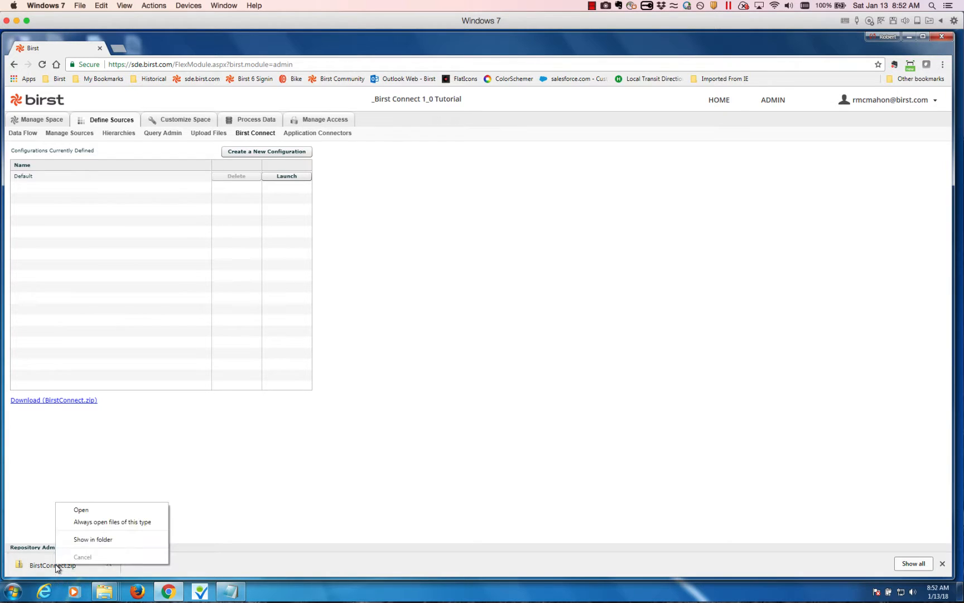
pyautogui.click(102, 544)
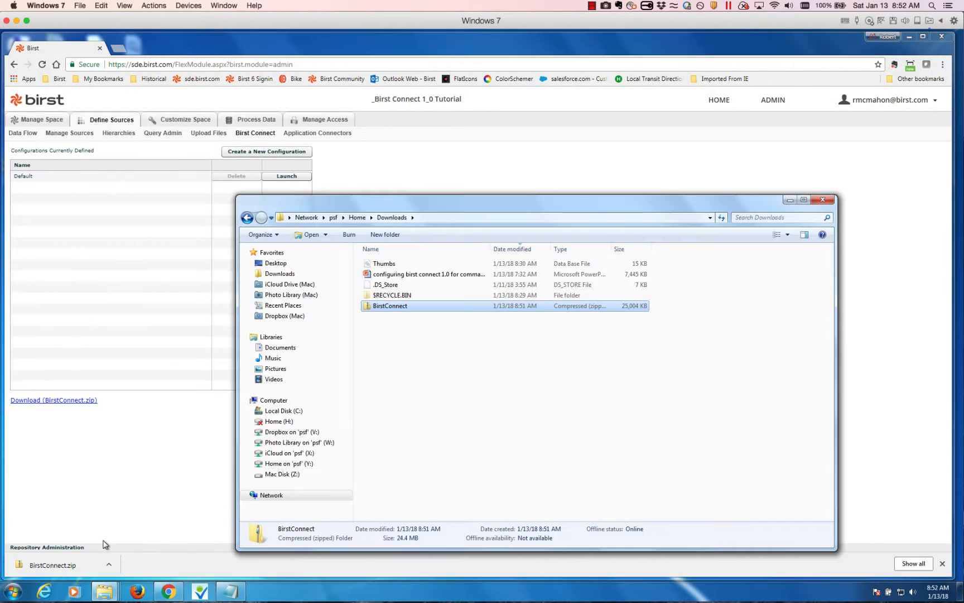
pyautogui.rightClick(387, 308)
pyautogui.click(440, 339)
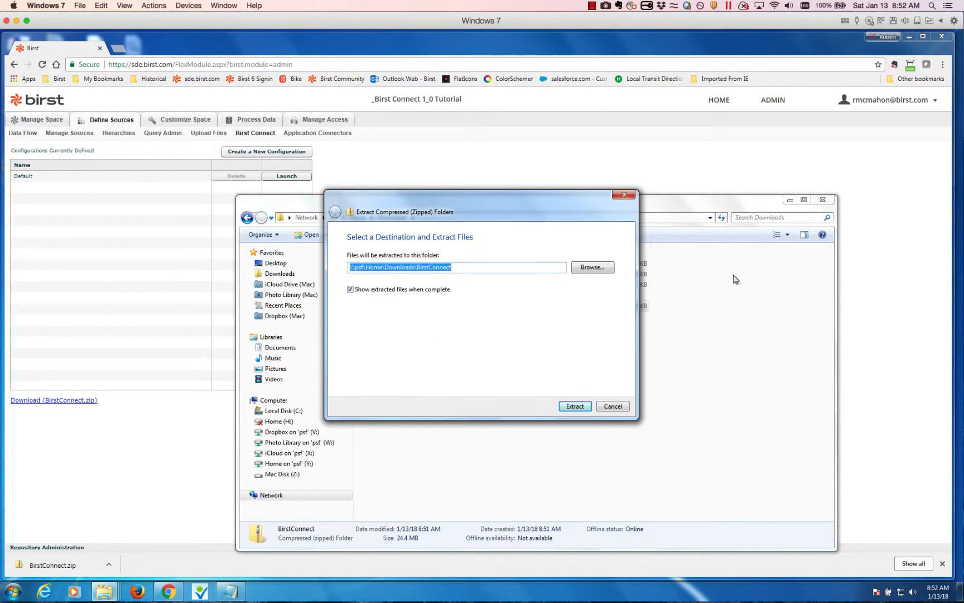
# Create a folder named "BirstConnect tutorial 5_28" on Local Disk (C:) and extract the archive into it.
pyautogui.click(593, 267)
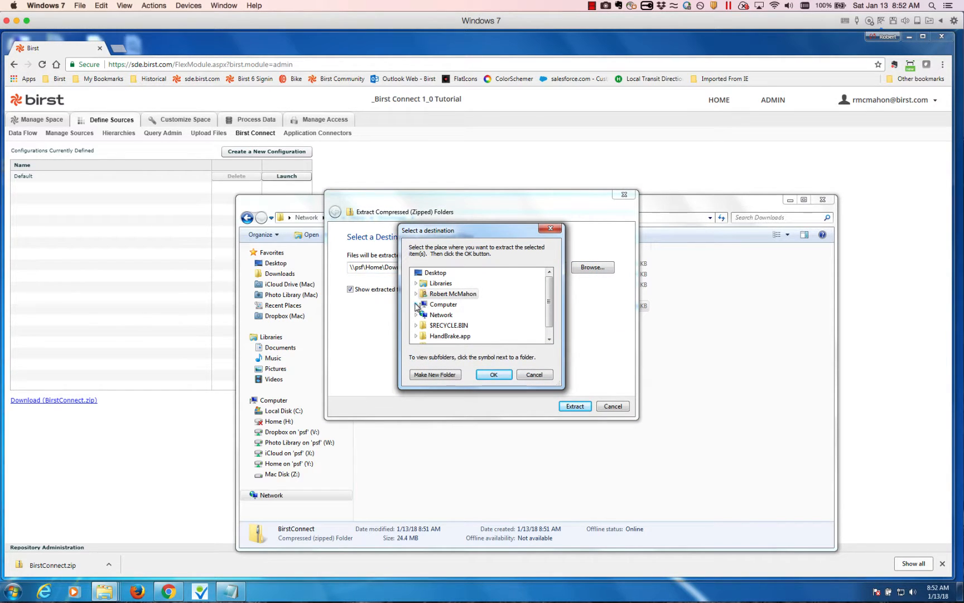
pyautogui.click(418, 306)
pyautogui.click(456, 295)
pyautogui.doubleClick(456, 297)
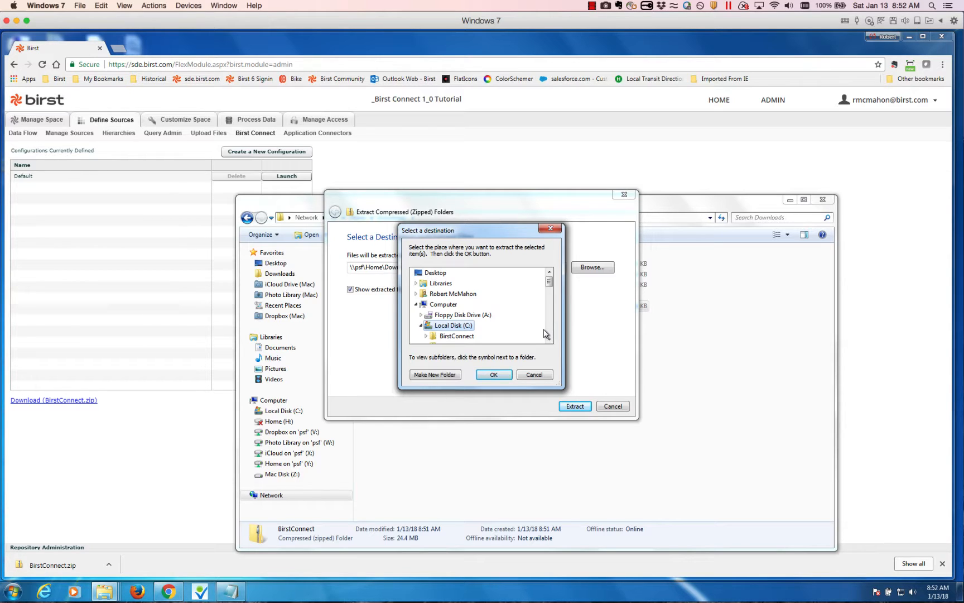
pyautogui.click(436, 374)
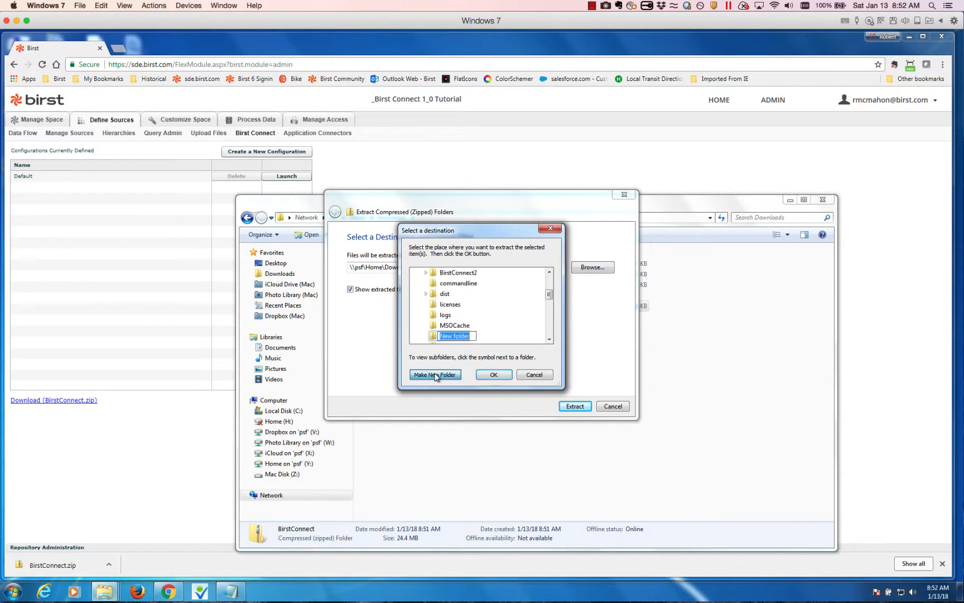
pyautogui.write('Birs')
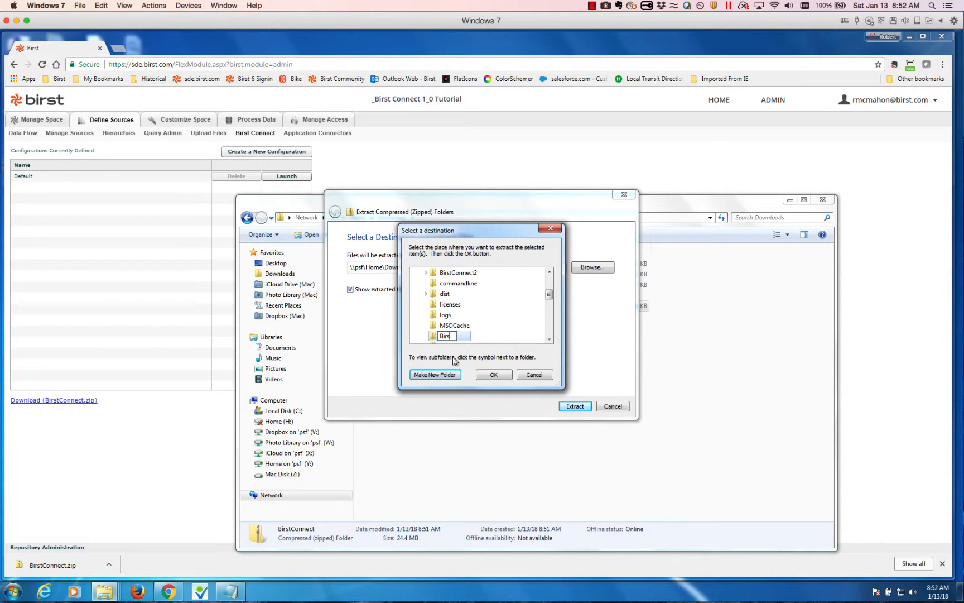
pyautogui.write('tConnect tutorial 5_28')
pyautogui.press('Return')
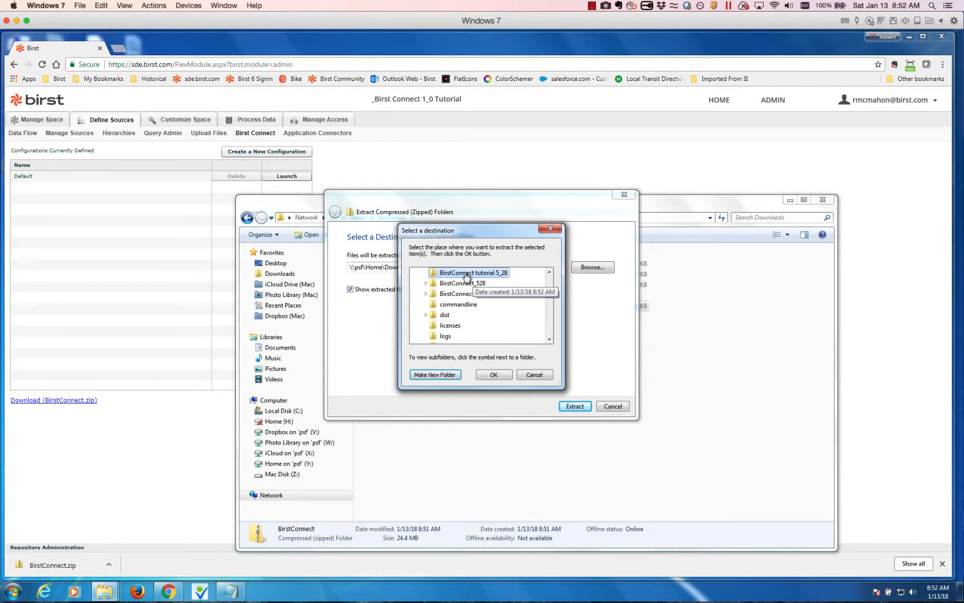
pyautogui.click(493, 375)
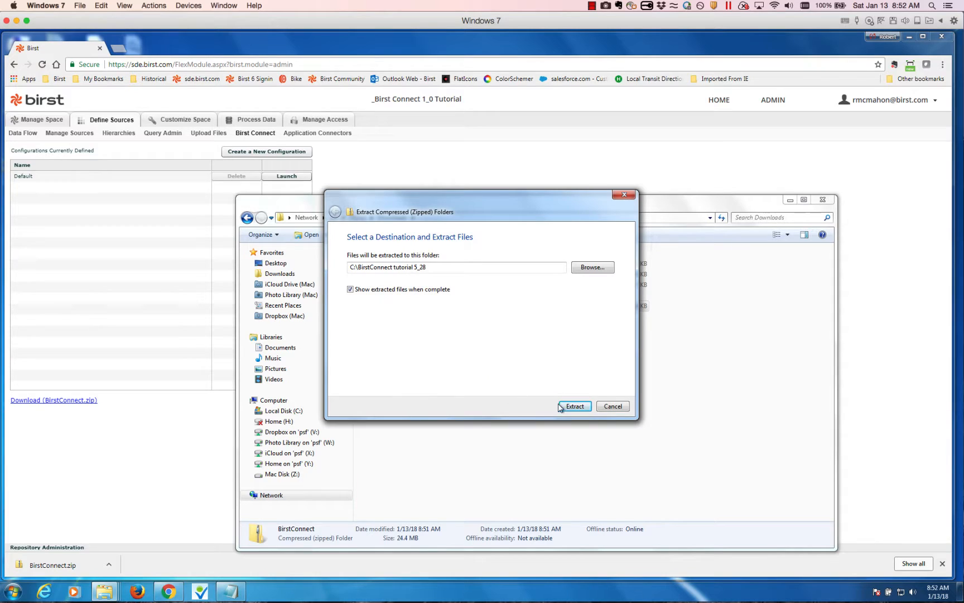
pyautogui.click(575, 407)
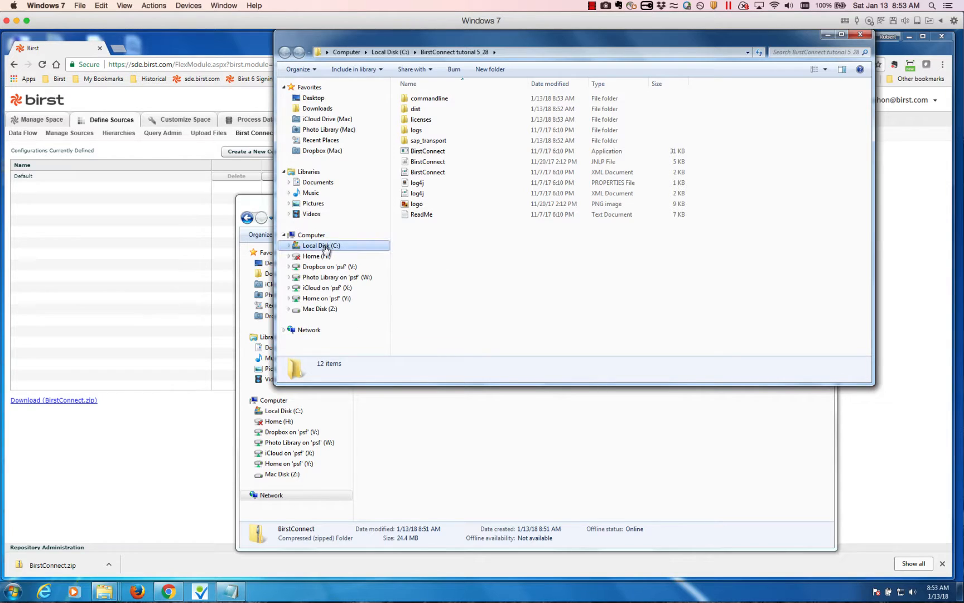
# Go to Local Disk (C:) and open the "BirstConnect tutorial 5_28" folder from there.
pyautogui.click(326, 247)
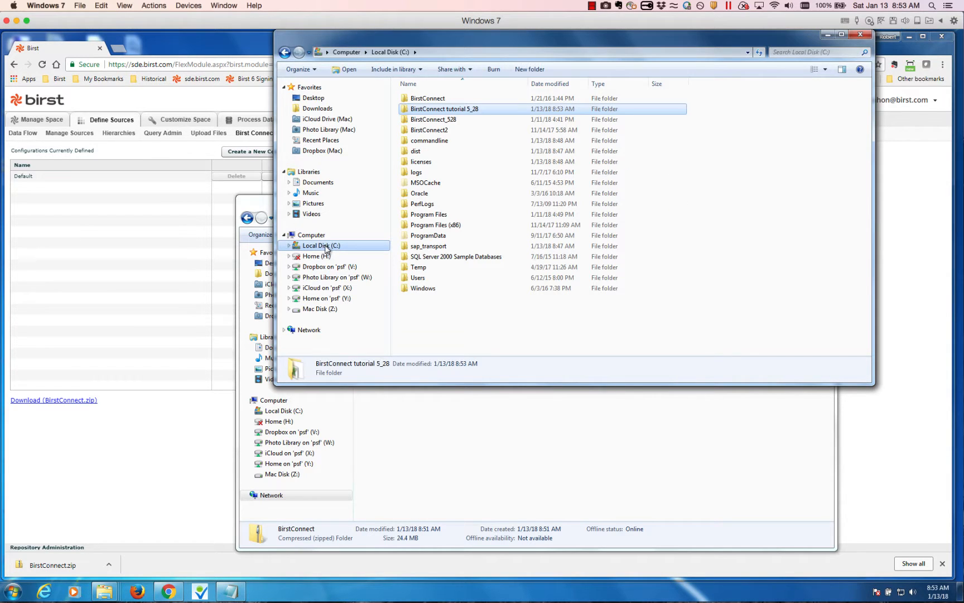
pyautogui.doubleClick(462, 112)
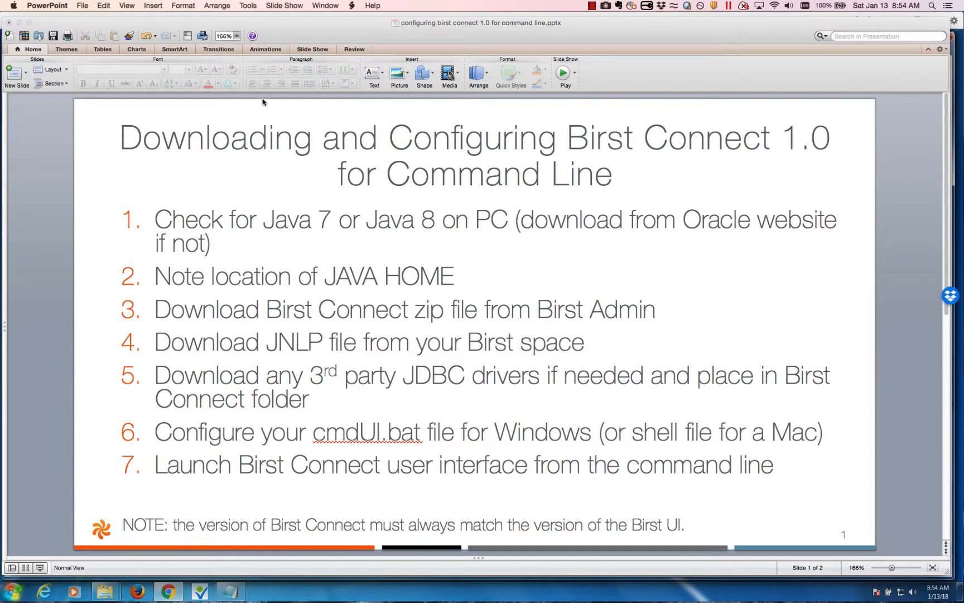
# Switch back to the Birst Connect page in Chrome, launch the Default configuration, and keep the JNLP file it downloads.
pyautogui.moveTo(341, 23); pyautogui.dragTo(363, 75)
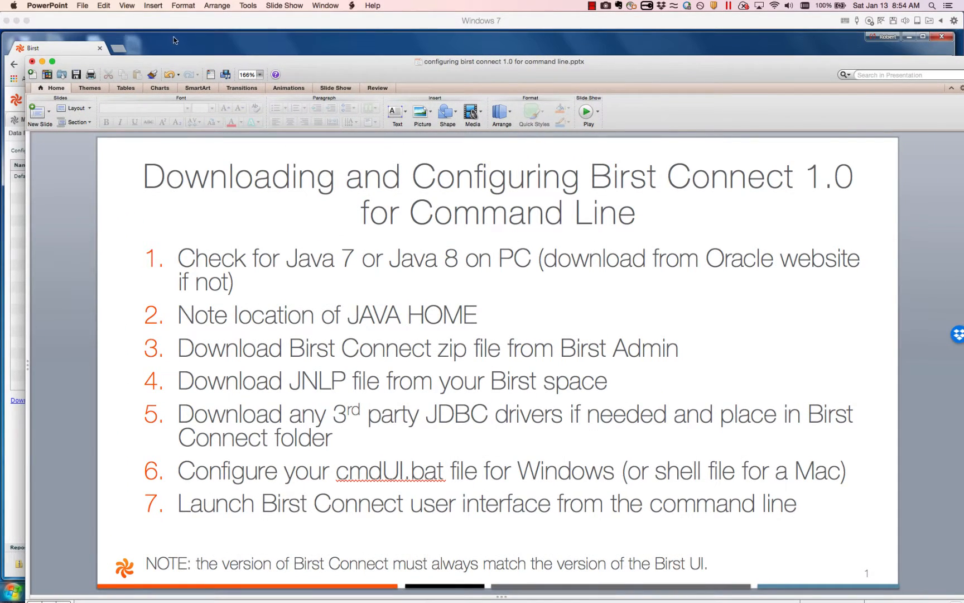
pyautogui.click(174, 39)
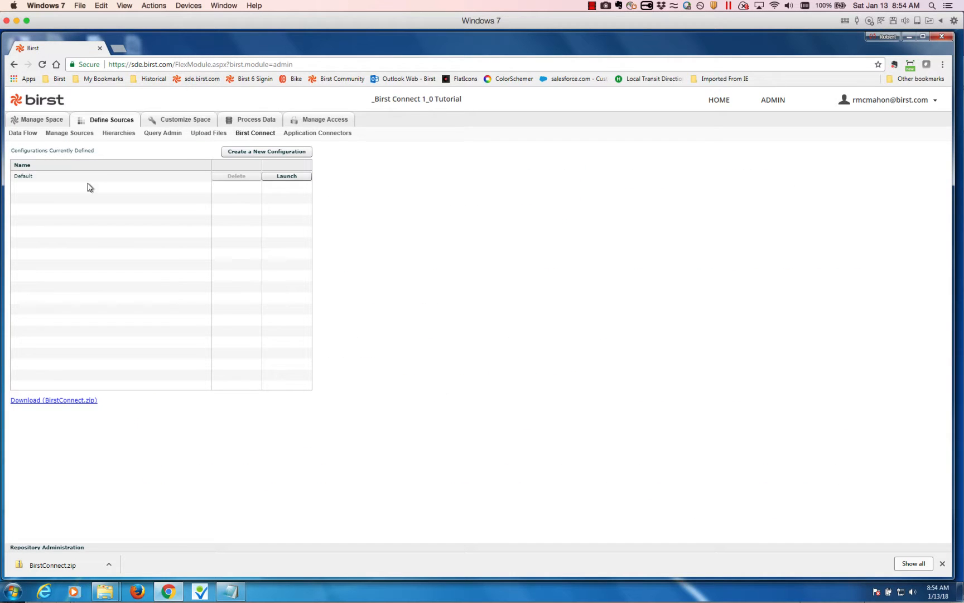
pyautogui.click(25, 133)
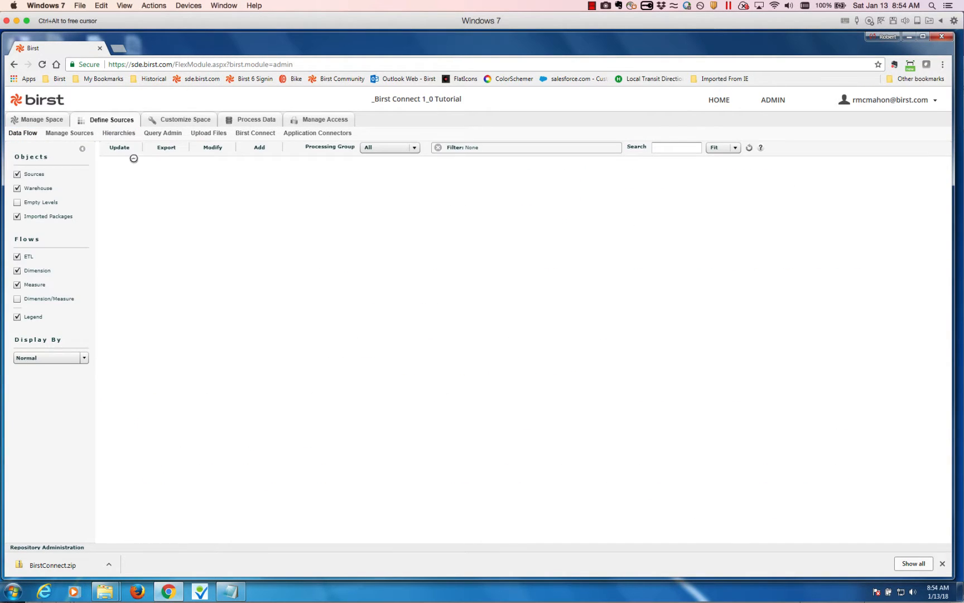
pyautogui.click(253, 135)
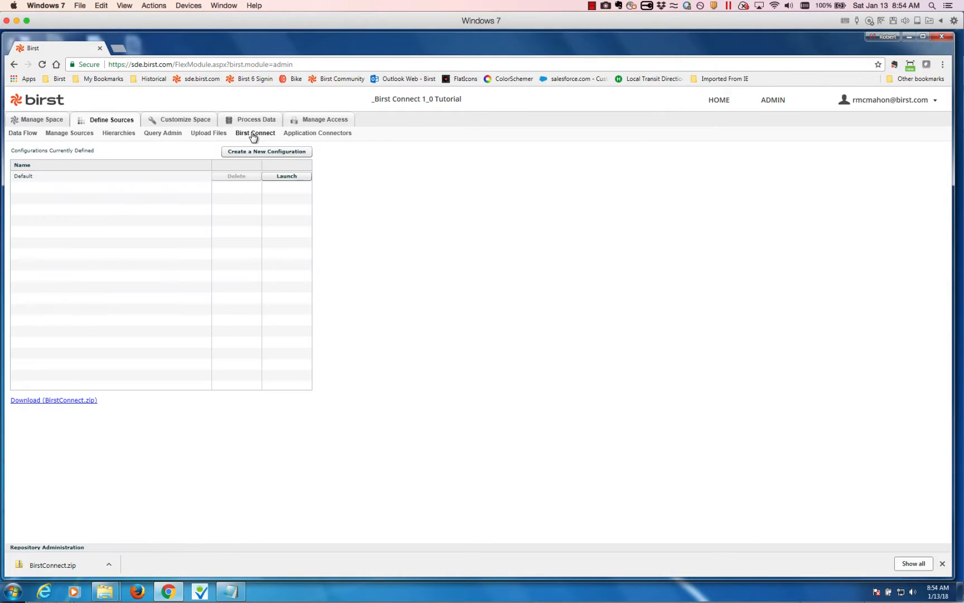
pyautogui.click(291, 178)
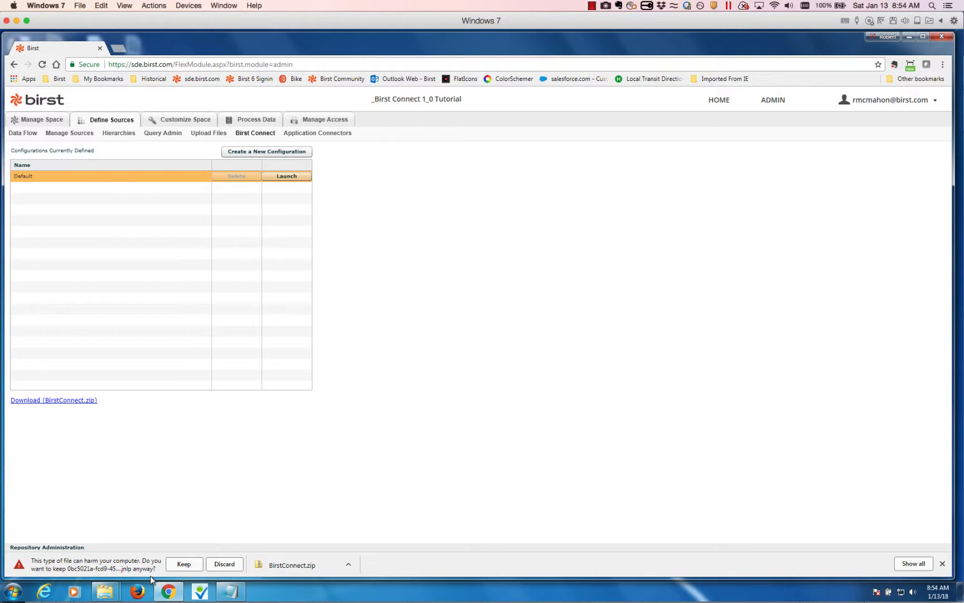
pyautogui.click(188, 564)
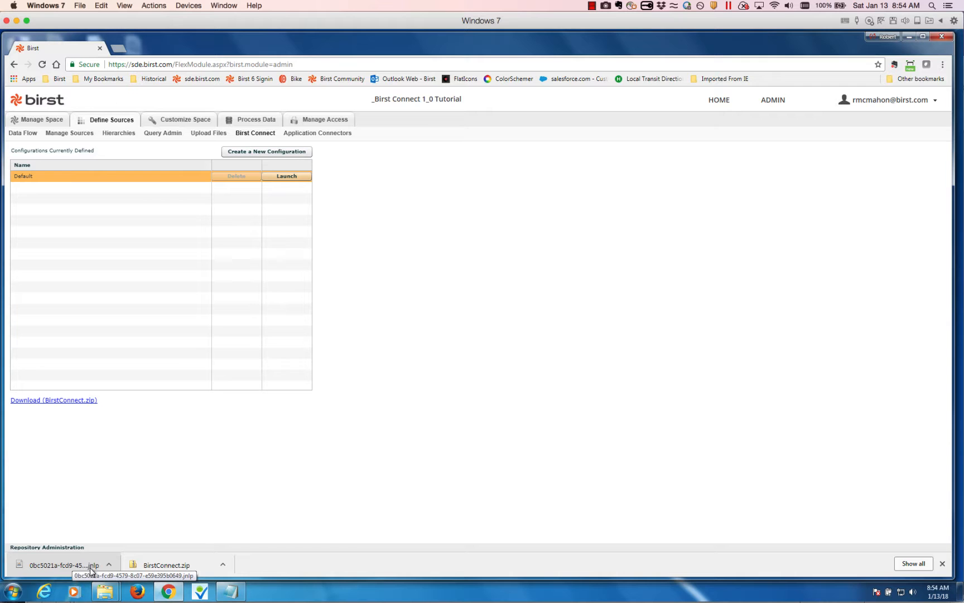
# Display the Downloads folder in Windows Explorer and widen the Name column to show the full JNLP file name.
pyautogui.moveTo(105, 594)
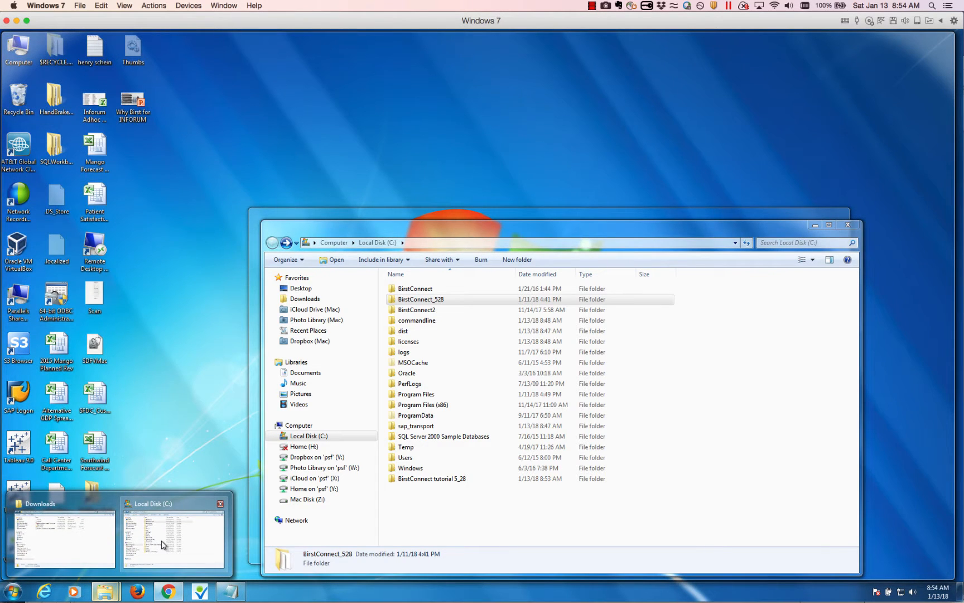
pyautogui.click(165, 546)
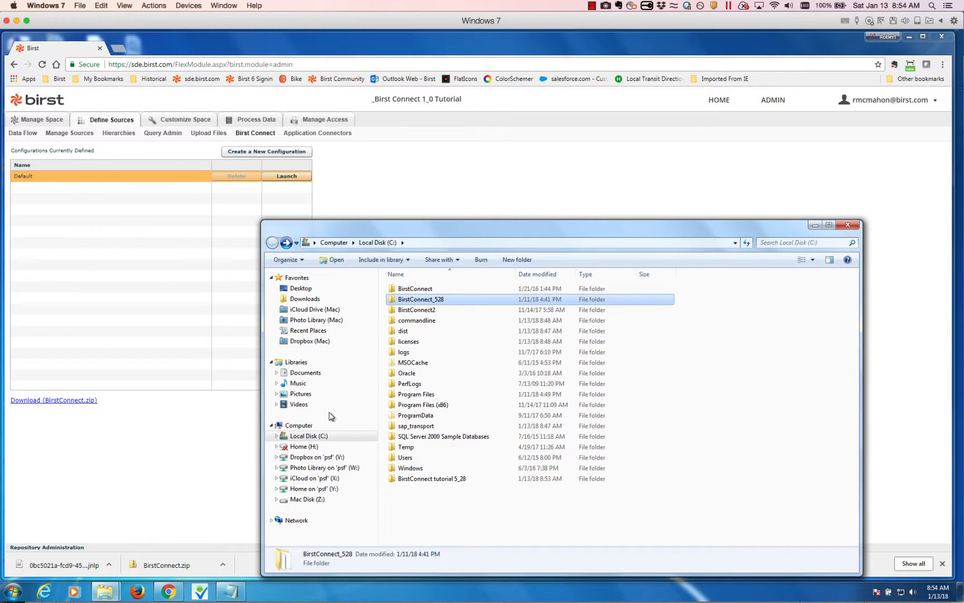
pyautogui.click(306, 299)
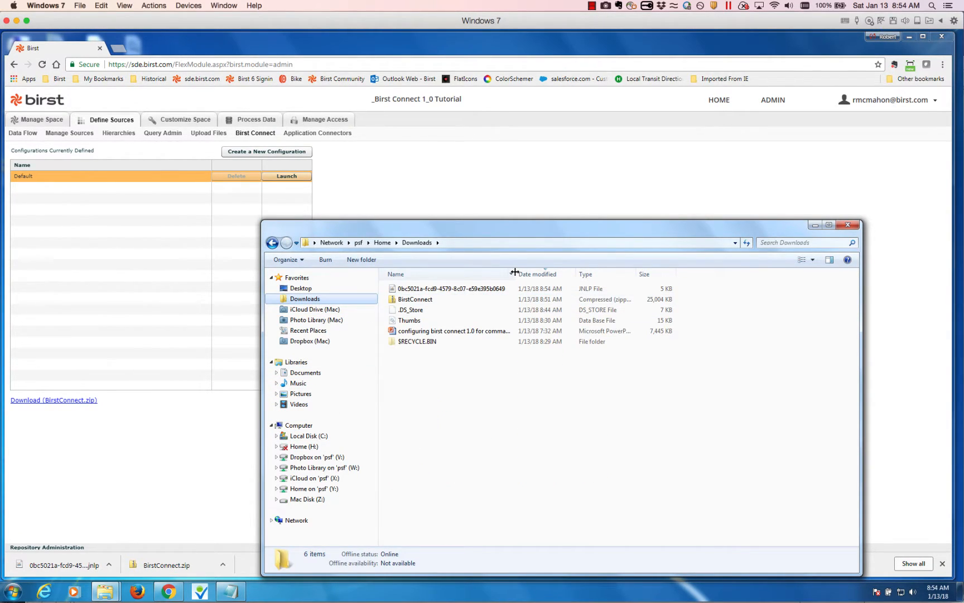
pyautogui.moveTo(514, 271); pyautogui.dragTo(553, 272)
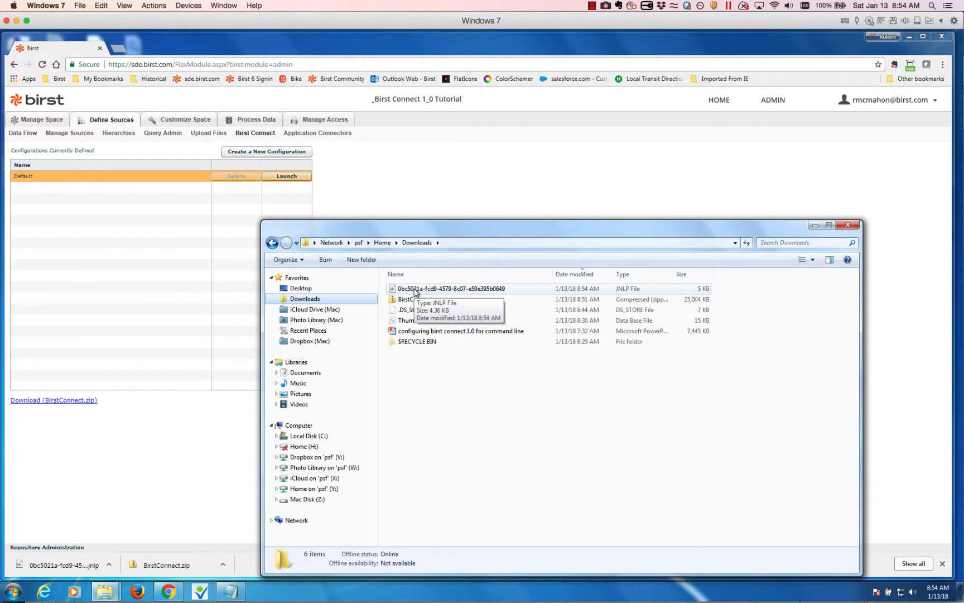
# Return to Birst, open the properties of the _Birst Connect 1_0 Tutorial space, and highlight its space ID.
pyautogui.click(427, 204)
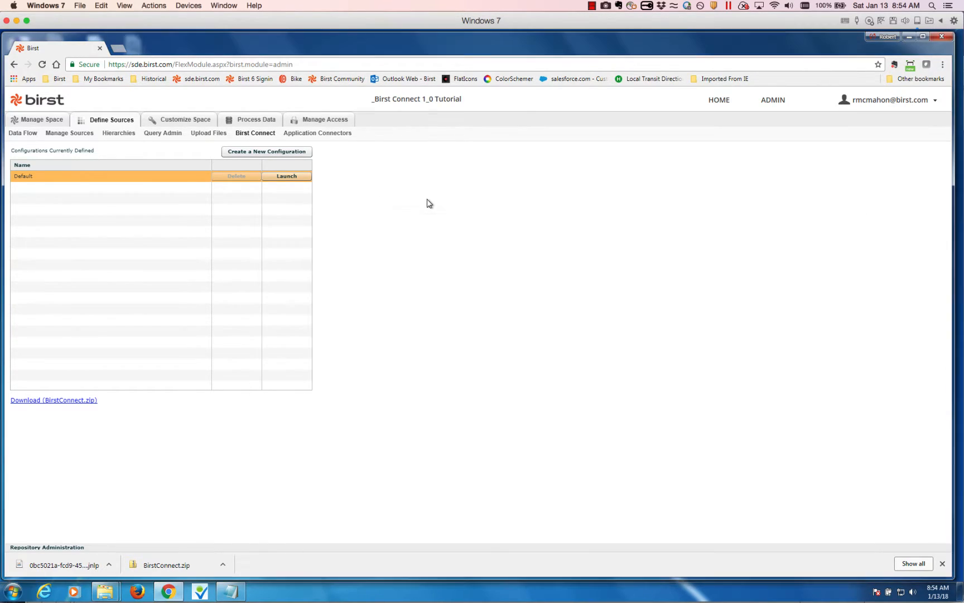
pyautogui.click(40, 123)
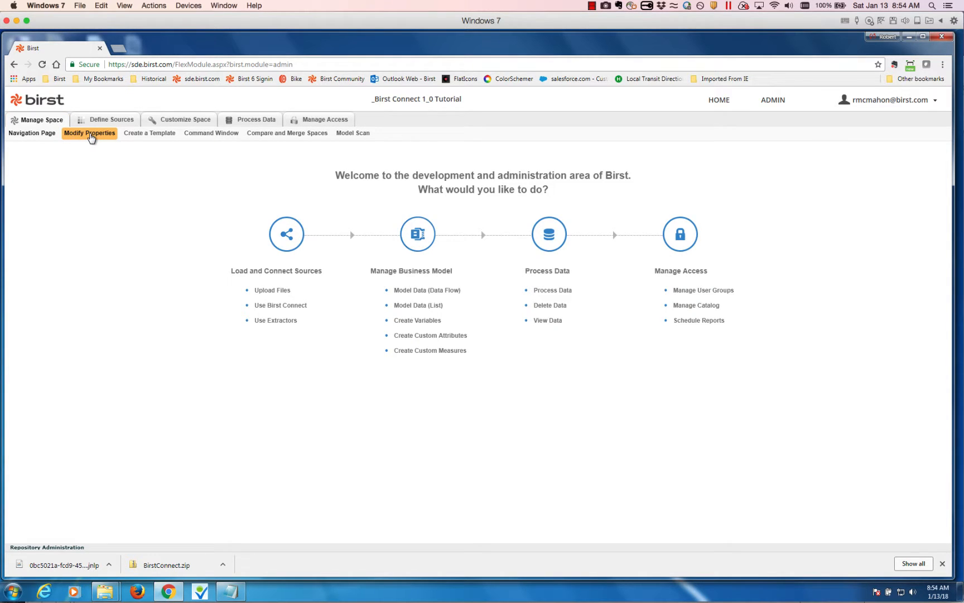
pyautogui.click(90, 134)
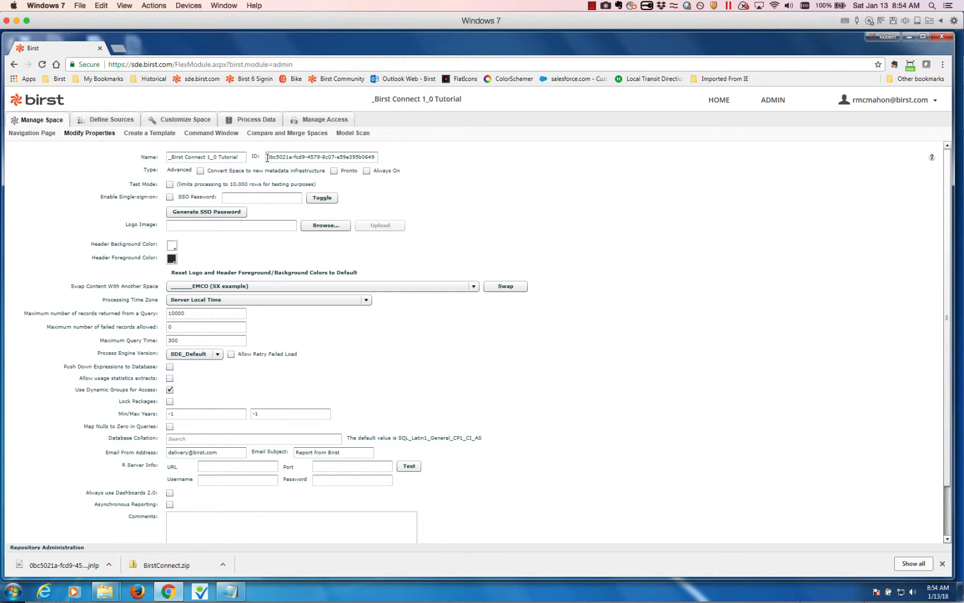
pyautogui.moveTo(268, 157); pyautogui.dragTo(408, 162)
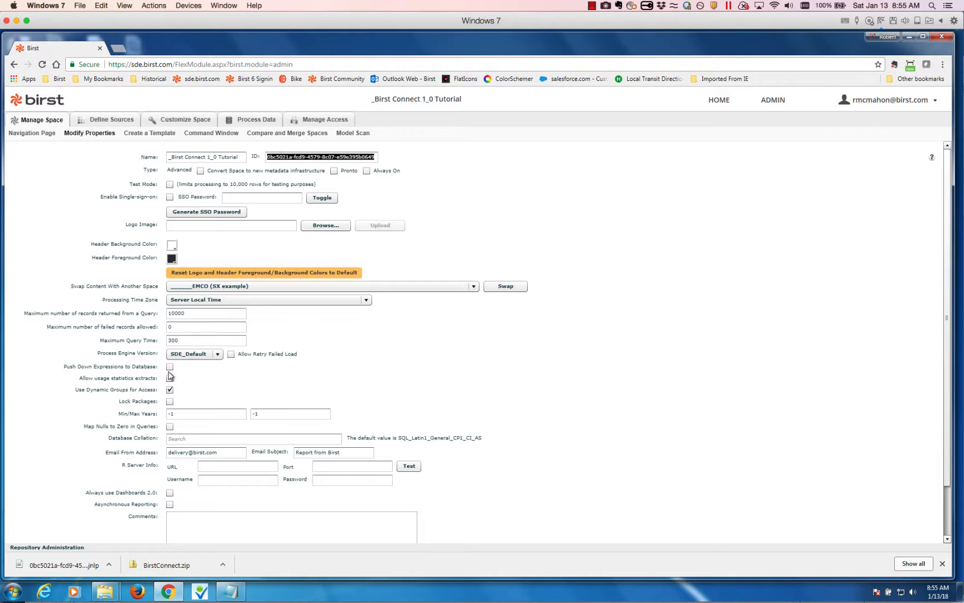
# Move the downloaded space JNLP file from Downloads into the "BirstConnect tutorial 5_28" folder on Local Disk (C:).
pyautogui.click(169, 566)
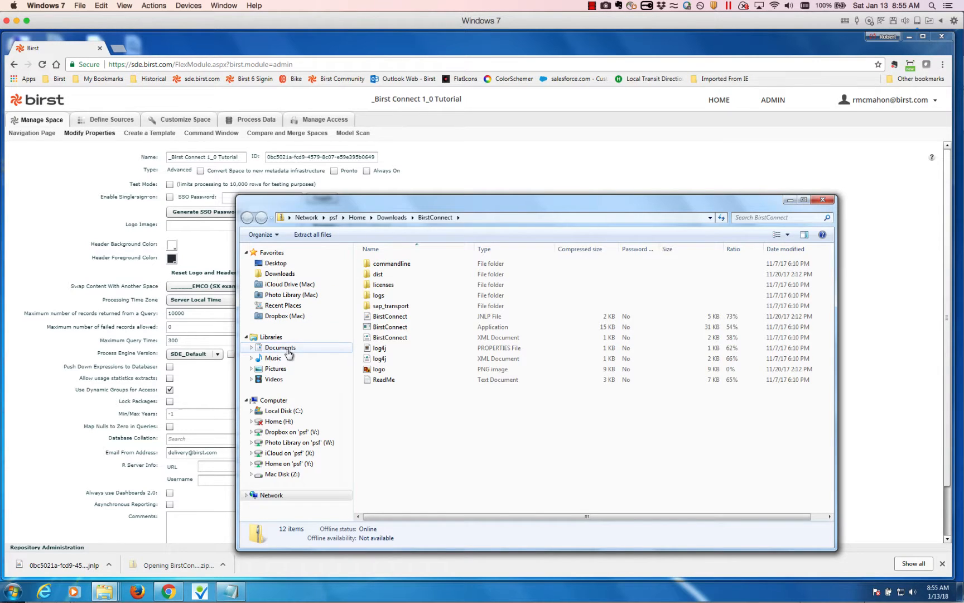
pyautogui.click(280, 273)
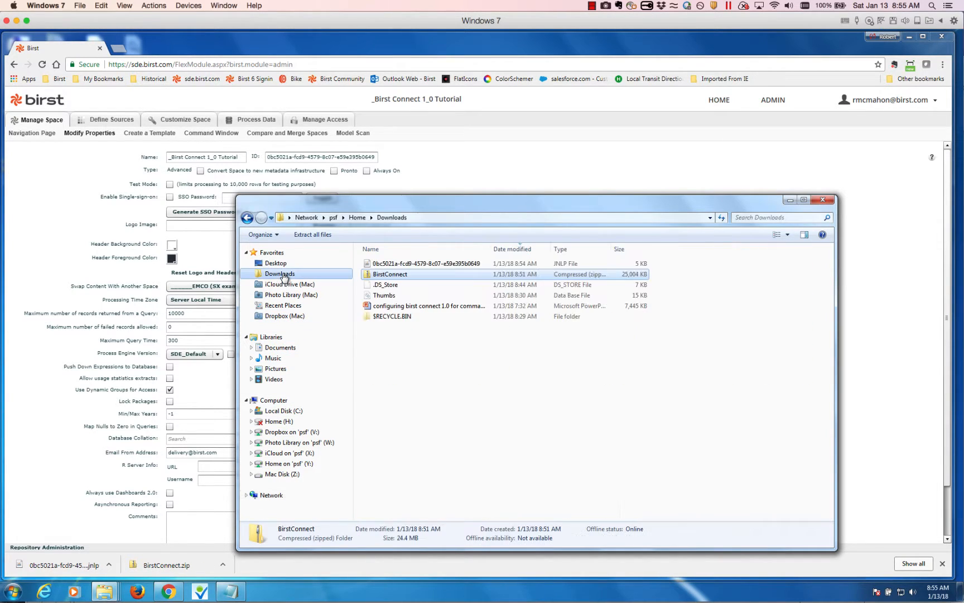
pyautogui.click(396, 264)
pyautogui.rightClick(397, 263)
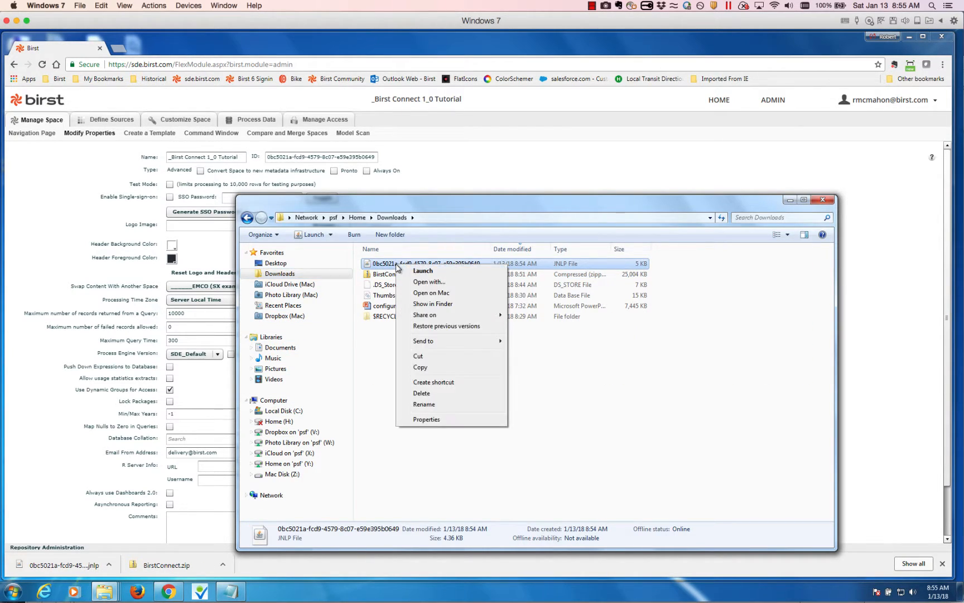
pyautogui.click(437, 357)
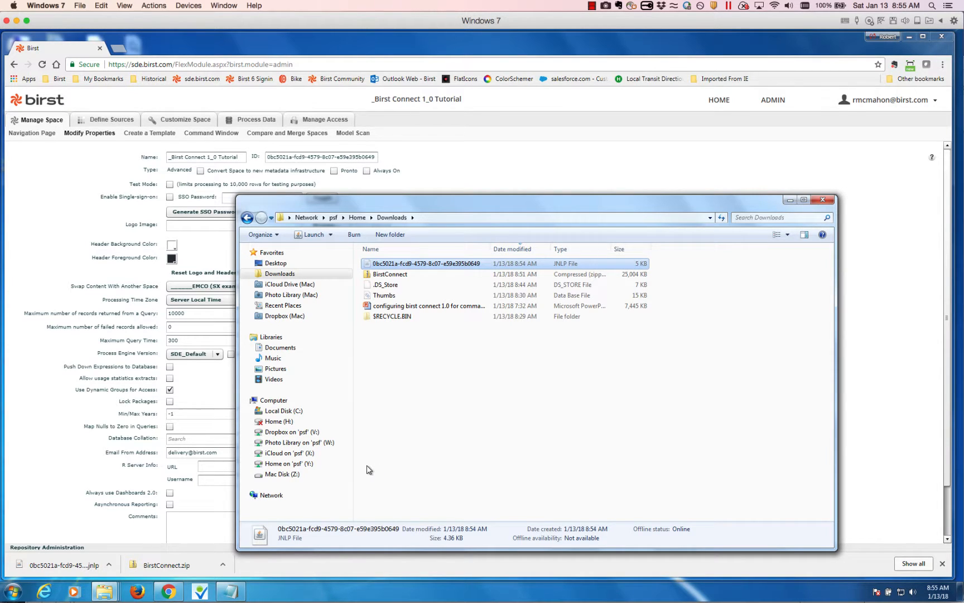
pyautogui.click(284, 411)
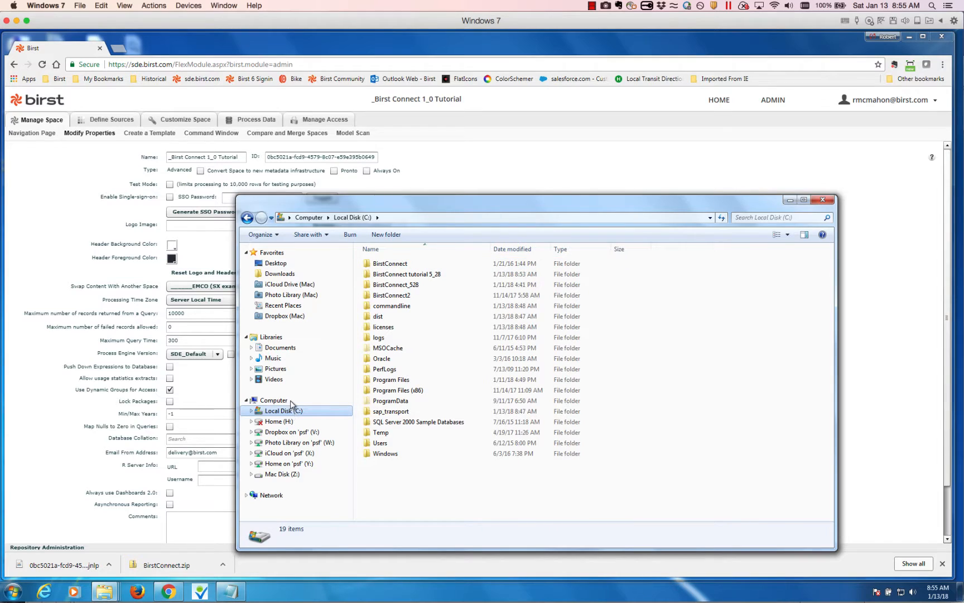
pyautogui.doubleClick(420, 275)
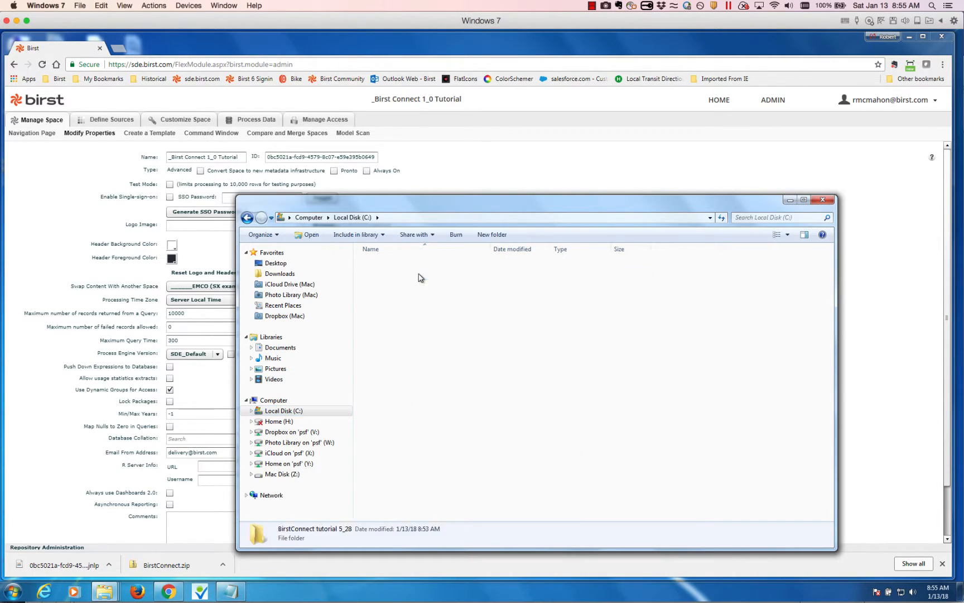
pyautogui.rightClick(385, 415)
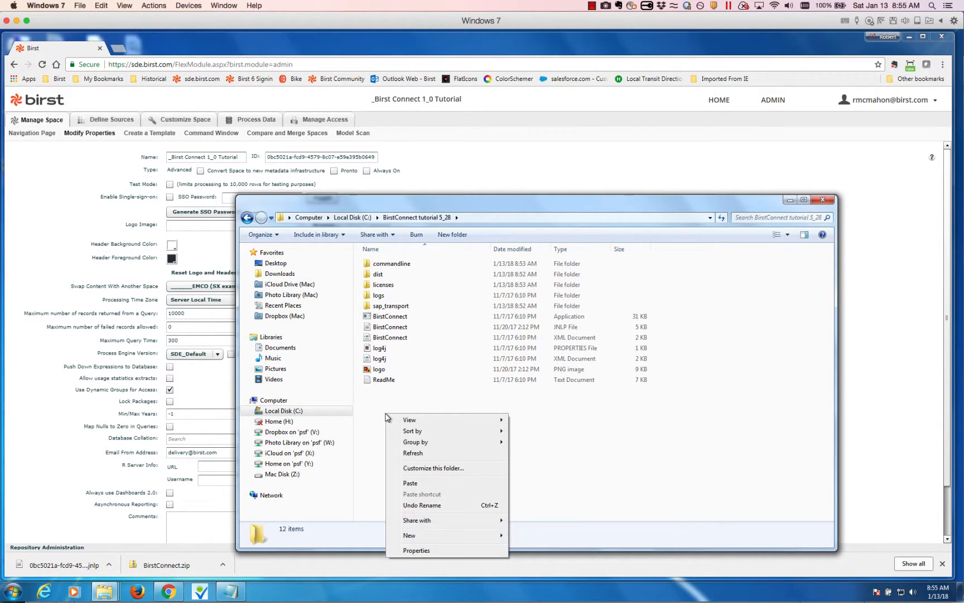
pyautogui.click(414, 483)
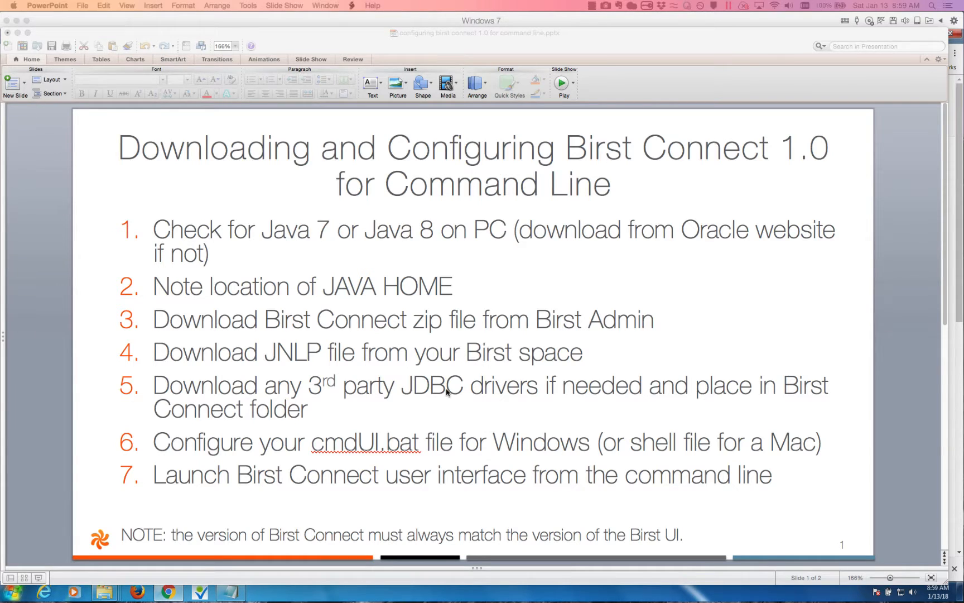
# Open the dist\lib folder inside "BirstConnect tutorial 5_28" on Local Disk (C:) and look through its JAR files.
pyautogui.click(110, 595)
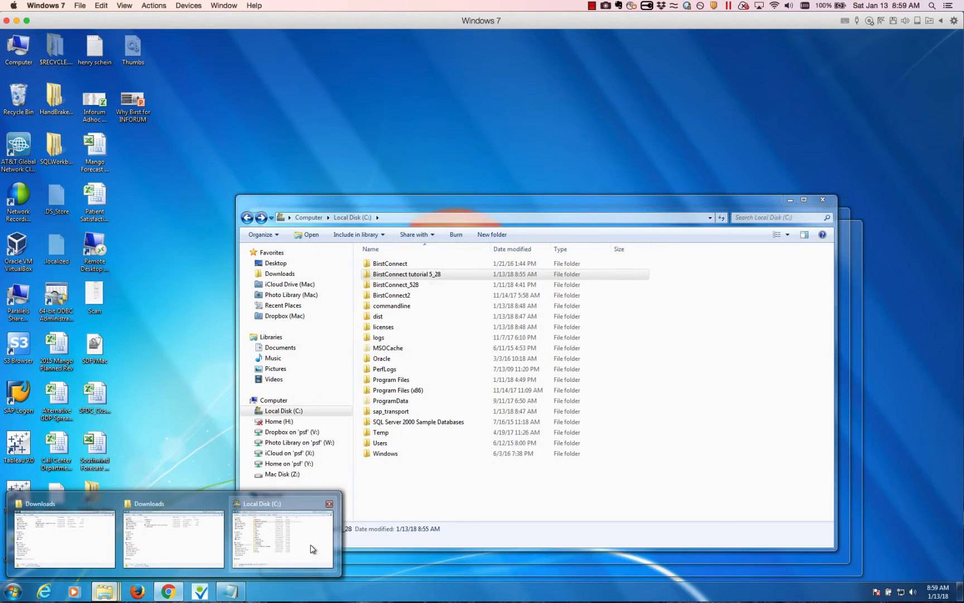
pyautogui.click(310, 548)
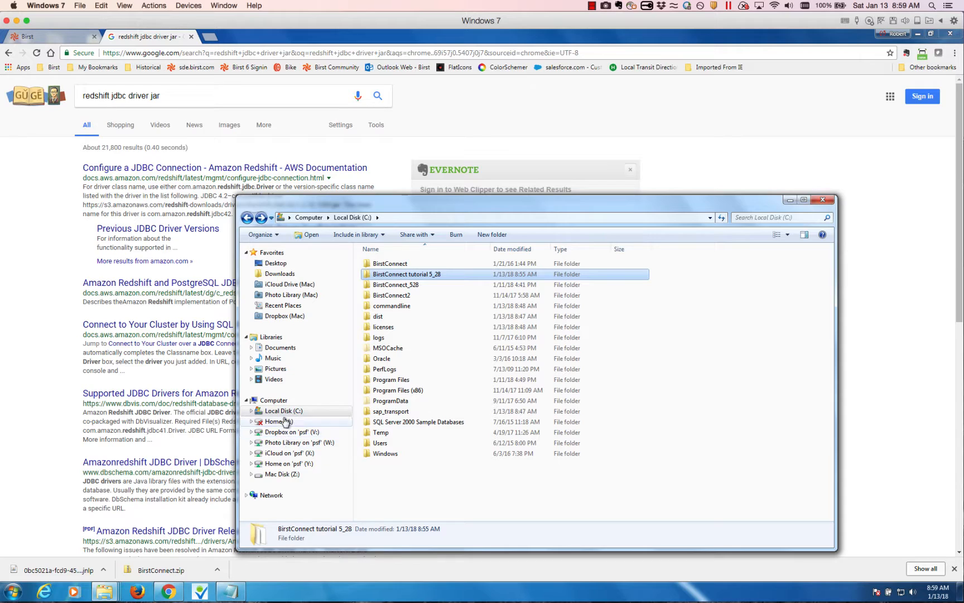
pyautogui.doubleClick(424, 274)
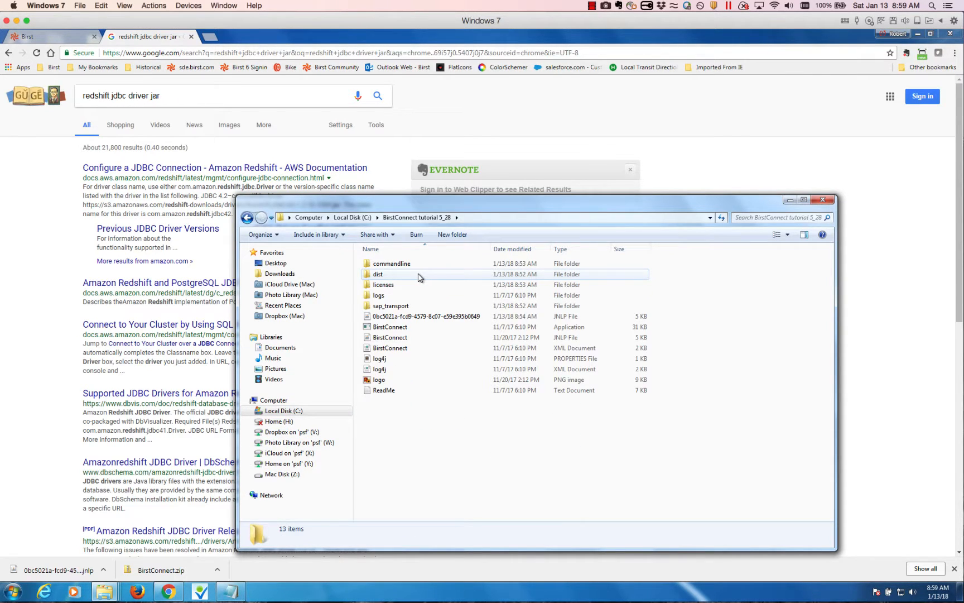
pyautogui.doubleClick(378, 274)
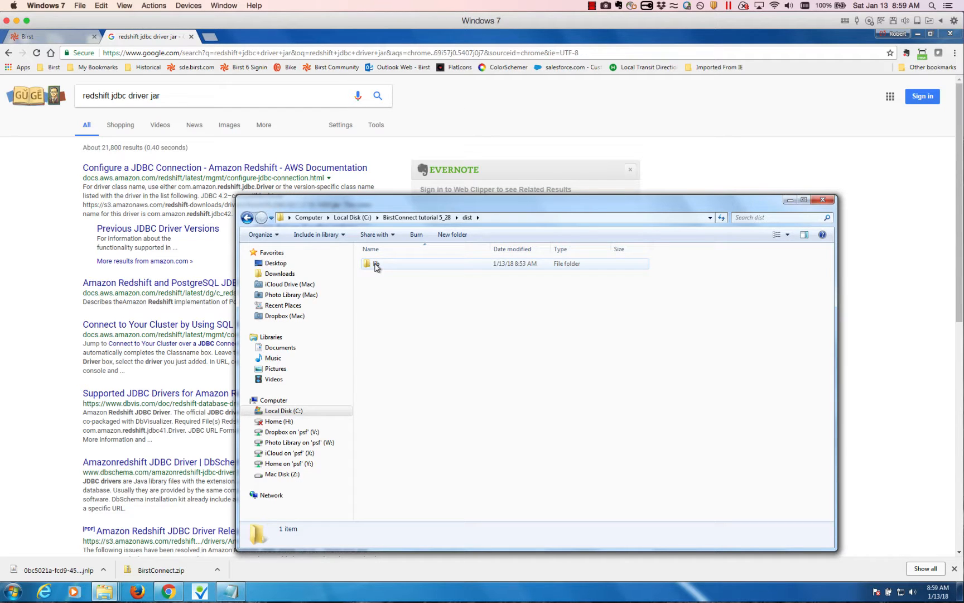
pyautogui.doubleClick(376, 265)
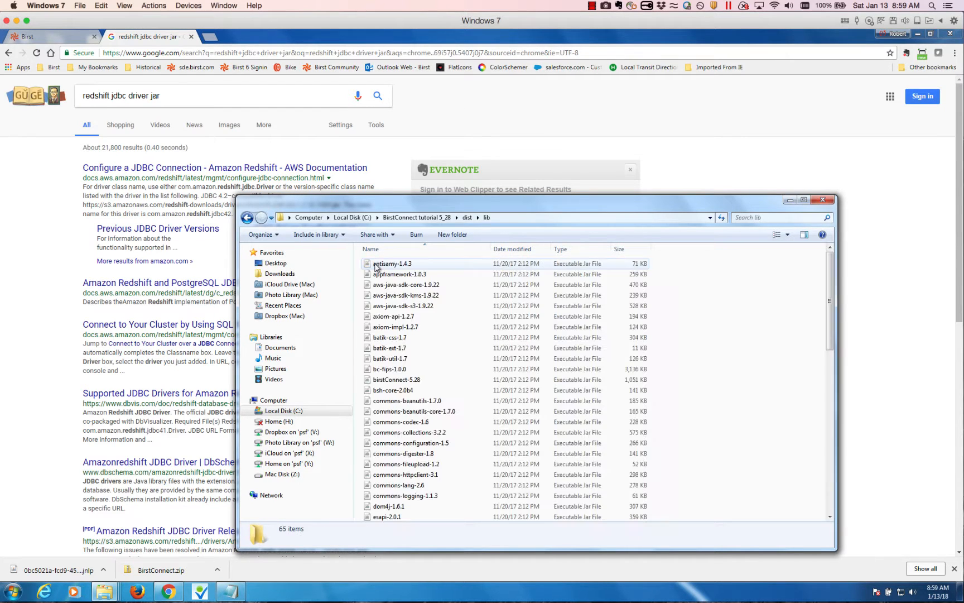
pyautogui.scroll(-7, 415, 413)
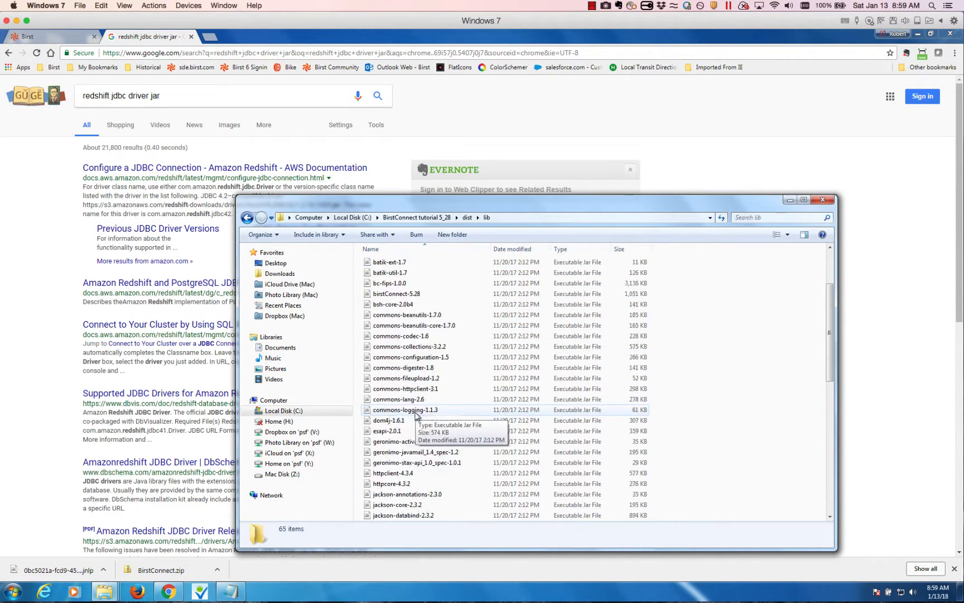
pyautogui.scroll(-7, 415, 418)
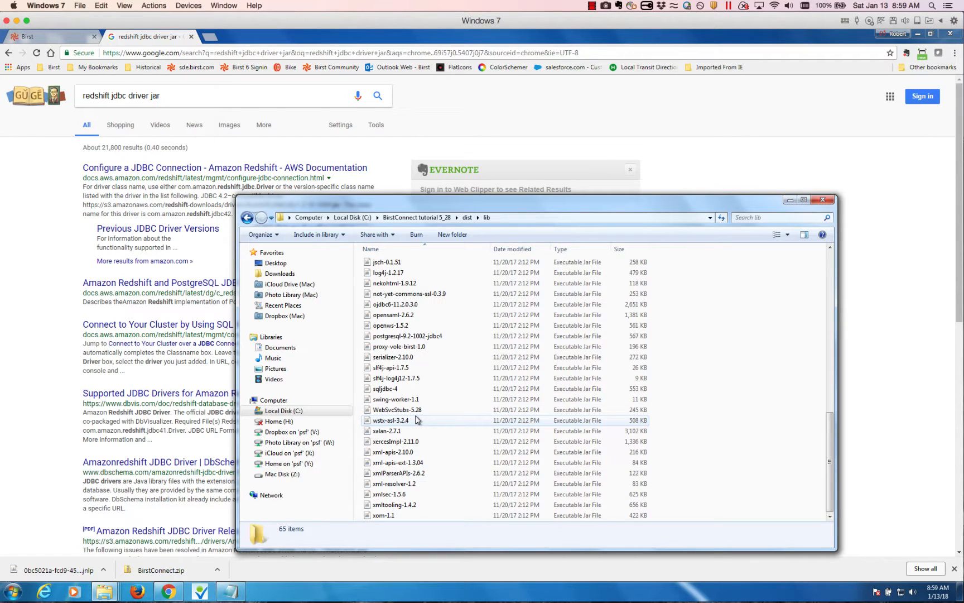
pyautogui.scroll(13, 415, 419)
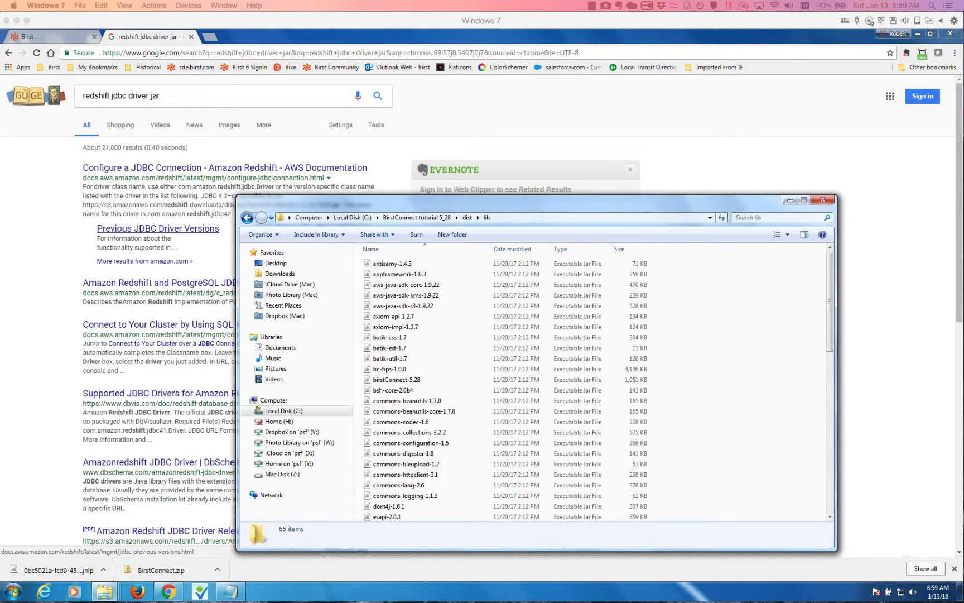
# Switch to Finder, open the dist folder of BirstConnect_SAP_5.23, expand lib, and look through its JAR files for the SAP drivers.
pyautogui.moveTo(0, 141); pyautogui.dragTo(268, 162)
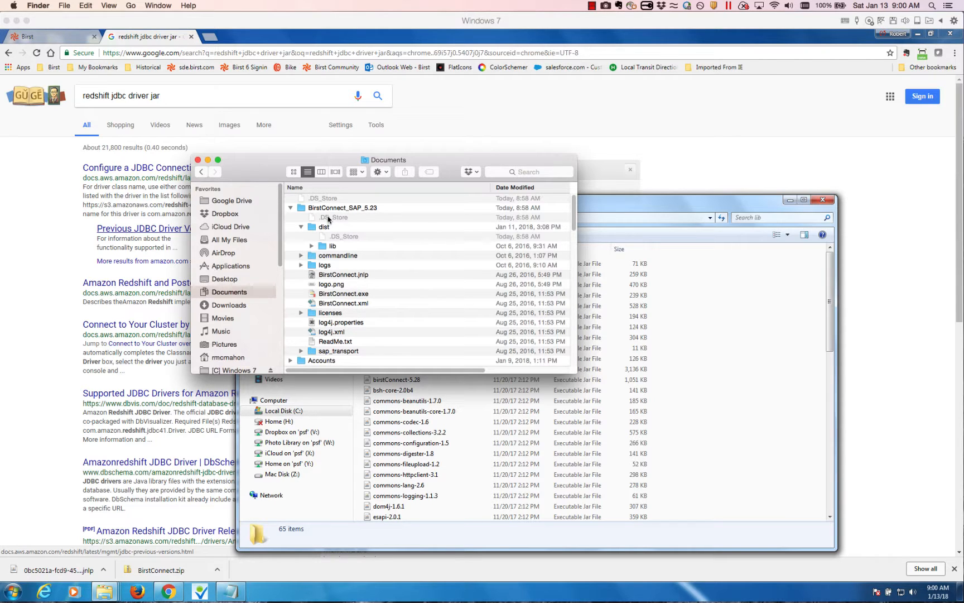
pyautogui.click(322, 227)
pyautogui.doubleClick(322, 227)
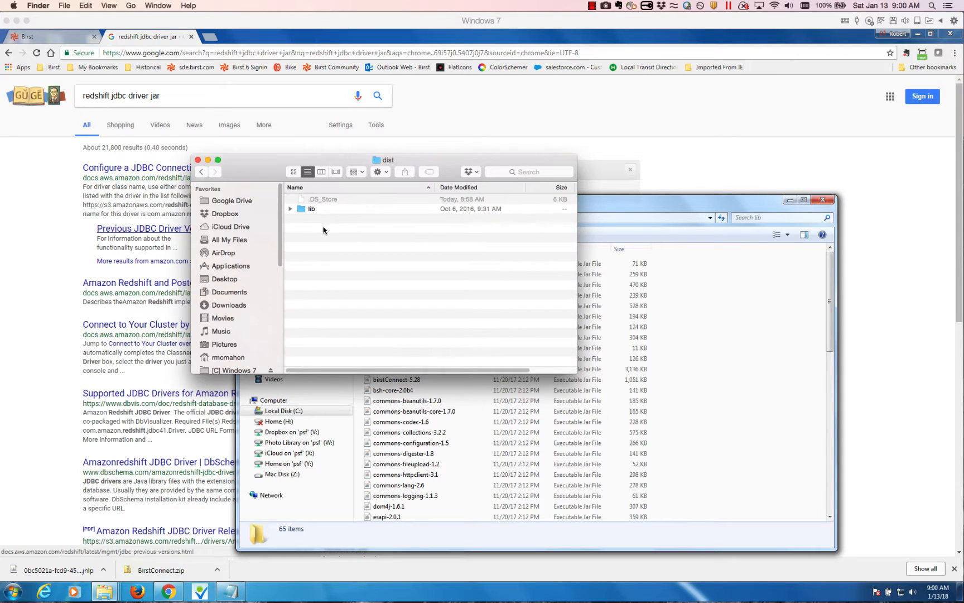
pyautogui.click(290, 209)
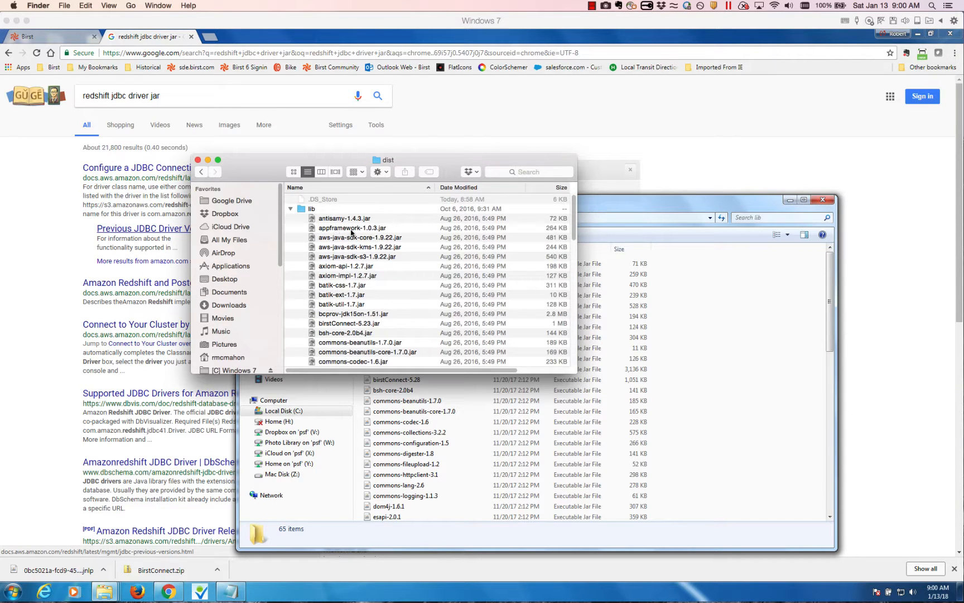
pyautogui.scroll(-1, 379, 287)
pyautogui.scroll(-15, 379, 287)
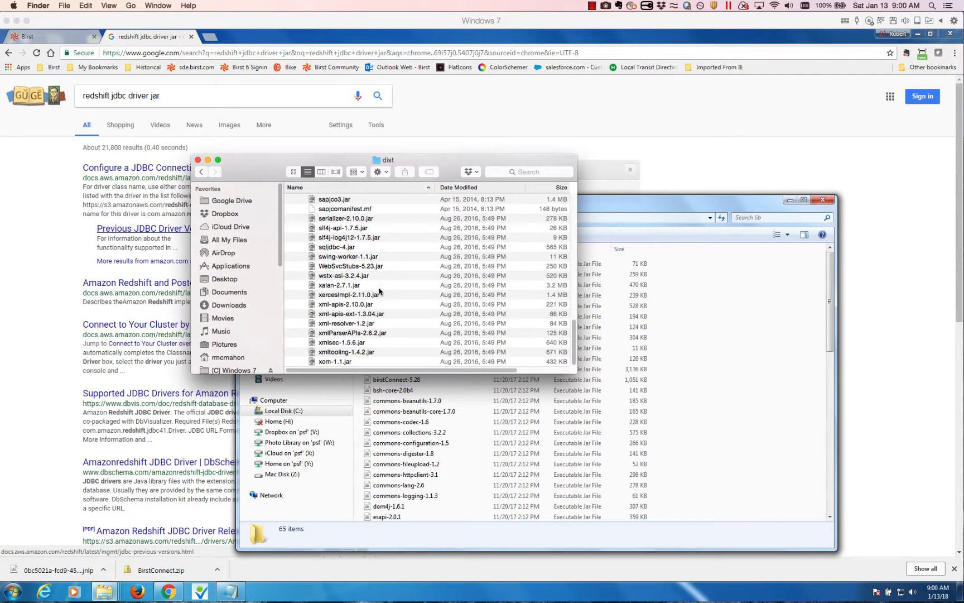
pyautogui.scroll(1, 359, 329)
pyautogui.scroll(1, 360, 329)
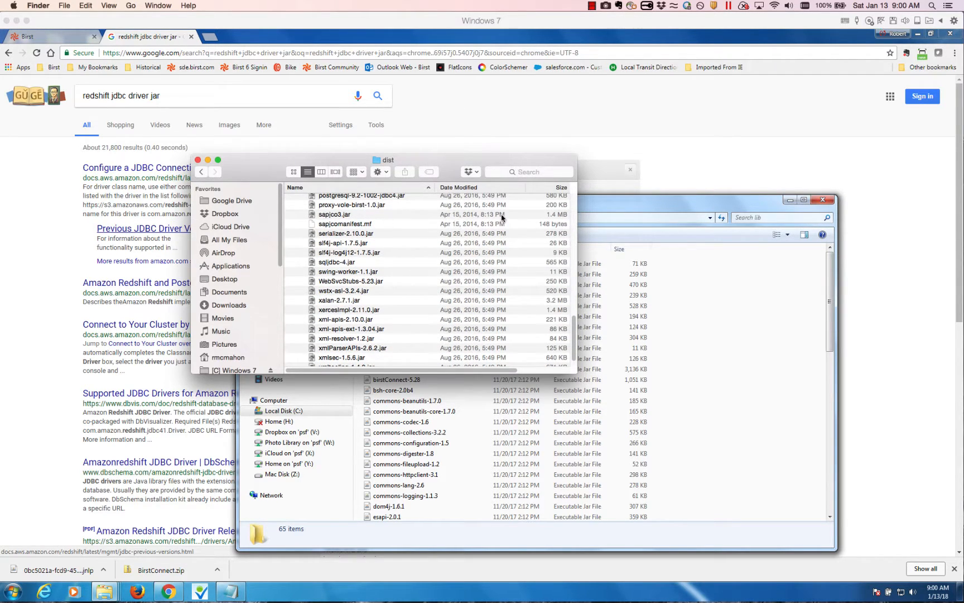
# Switch to the PowerPoint presentation, read the slide on configuring the cmdUI.bat file, and put the presentation window away.
pyautogui.scroll(2, 409, 242)
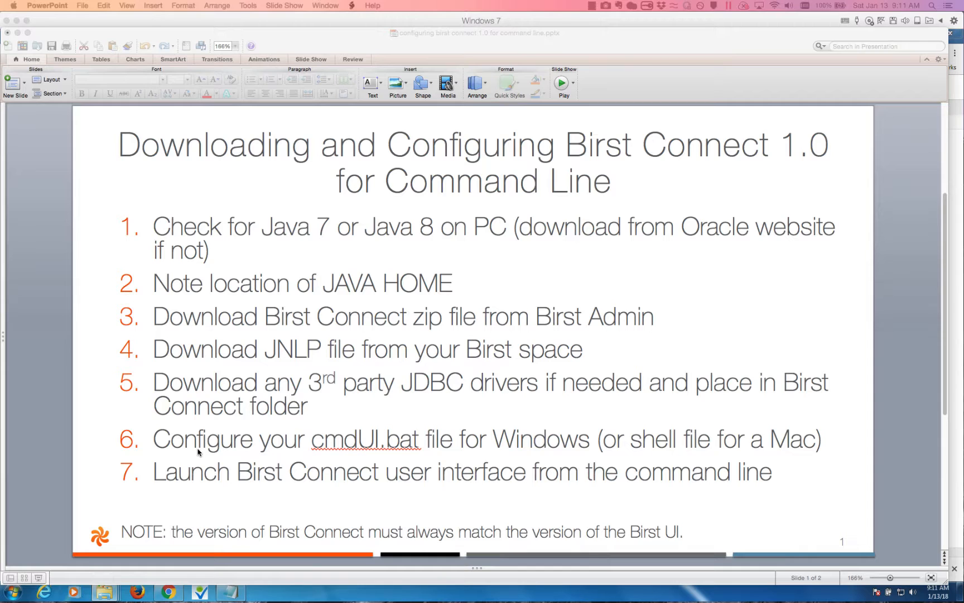
pyautogui.scroll(-3, 198, 452)
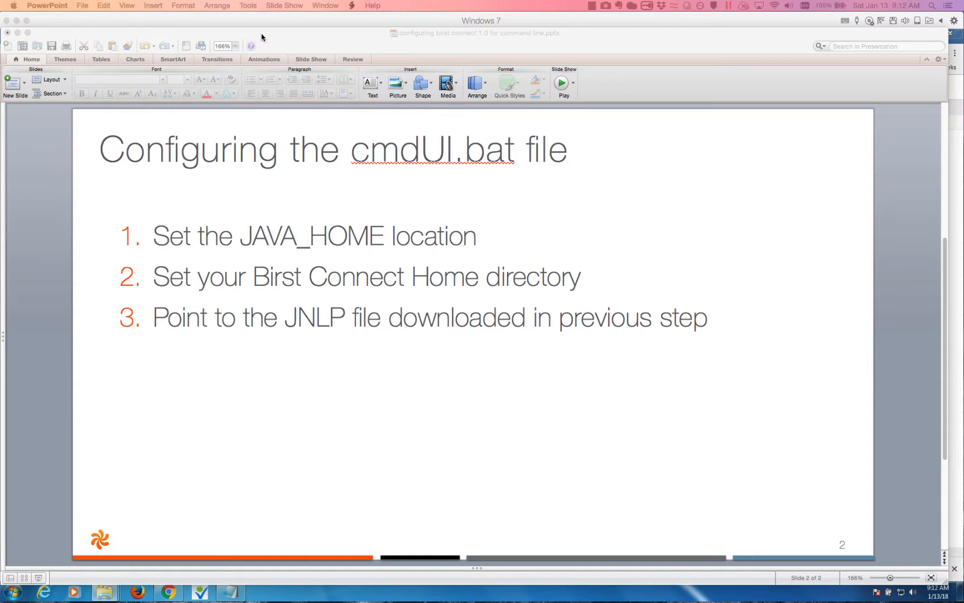
pyautogui.moveTo(276, 34); pyautogui.dragTo(296, 37)
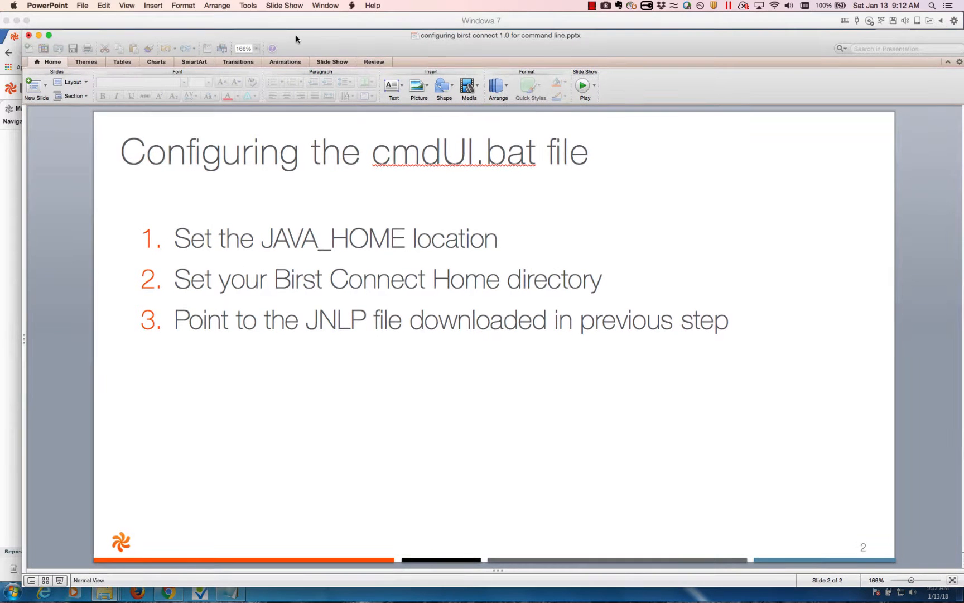
pyautogui.click(38, 35)
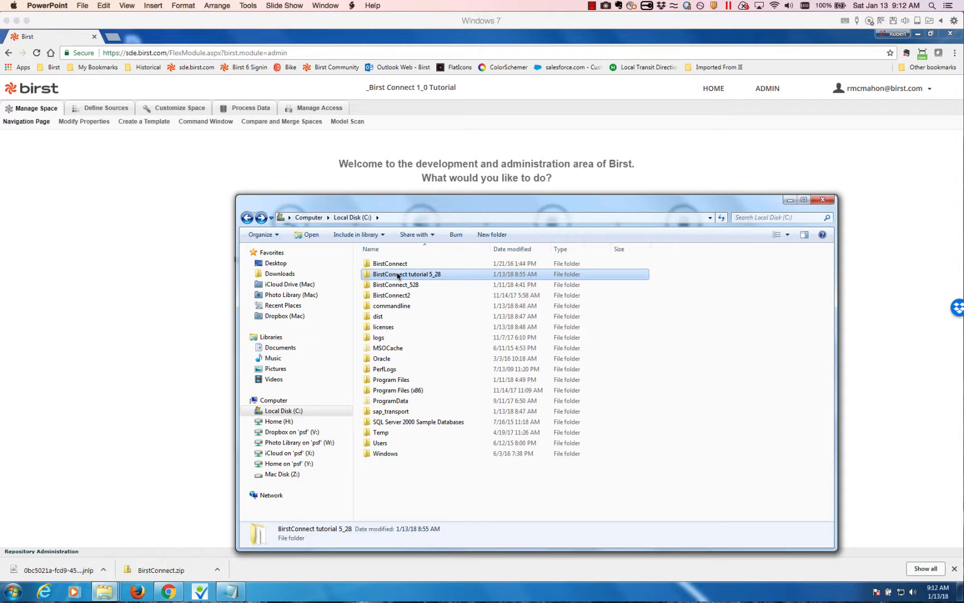
# Open the cmdUI batch file from the commandline folder of "BirstConnect tutorial 5_28" for editing in Notepad.
pyautogui.doubleClick(397, 274)
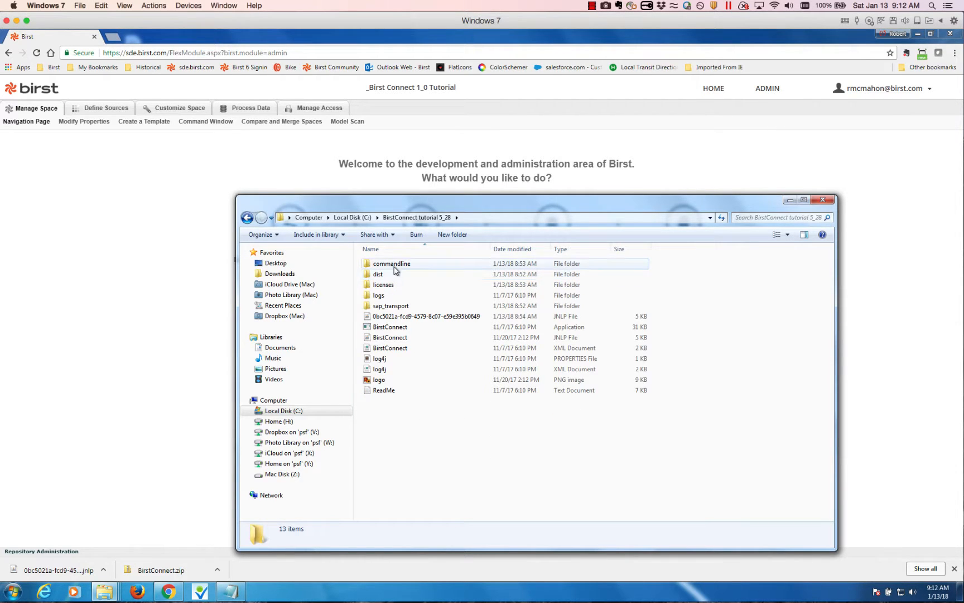
pyautogui.doubleClick(393, 267)
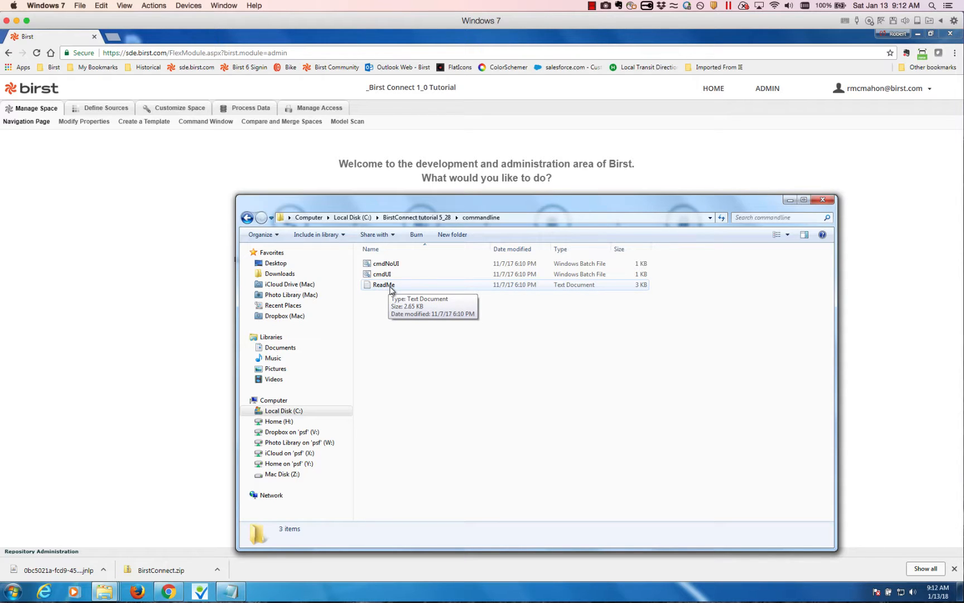
pyautogui.rightClick(382, 277)
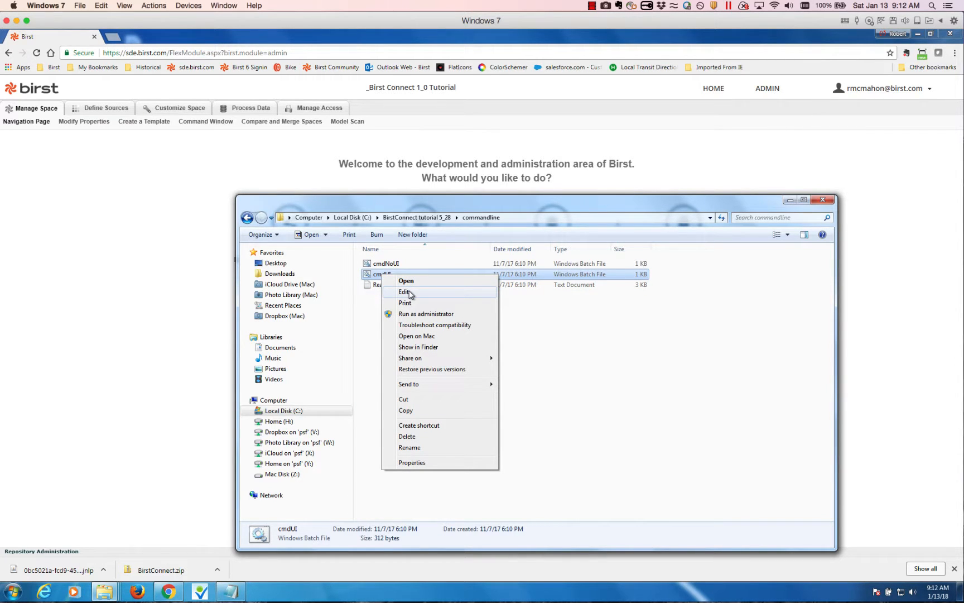
pyautogui.click(409, 293)
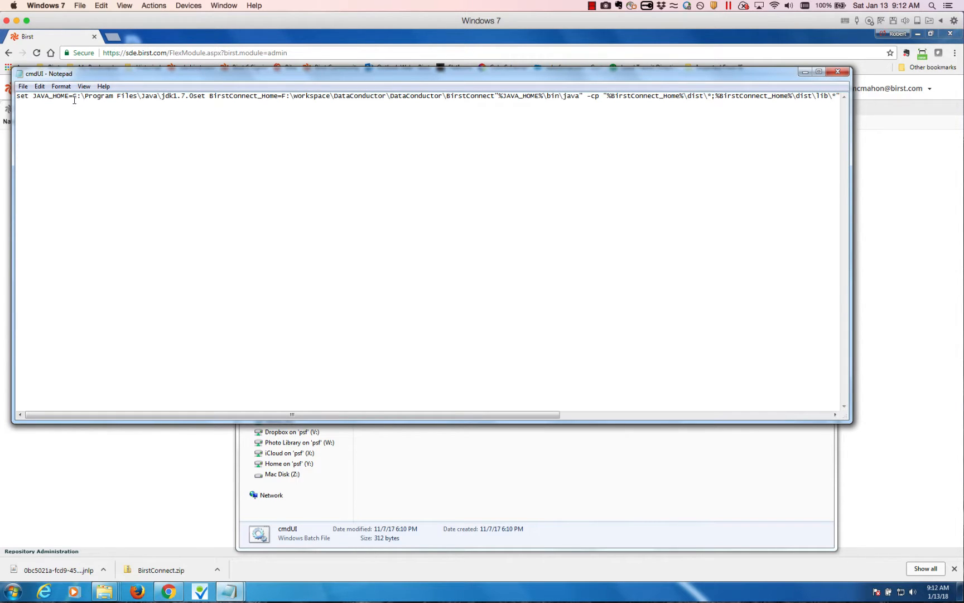
# Set JAVA_HOME to C:\Program Files\Java\jre1.8.0_152 and split the JAVA_HOME setting, BirstConnect_Home setting and java command onto separate lines.
pyautogui.moveTo(73, 99); pyautogui.dragTo(76, 99)
pyautogui.write('C')
pyautogui.click(192, 97)
pyautogui.press('Return')
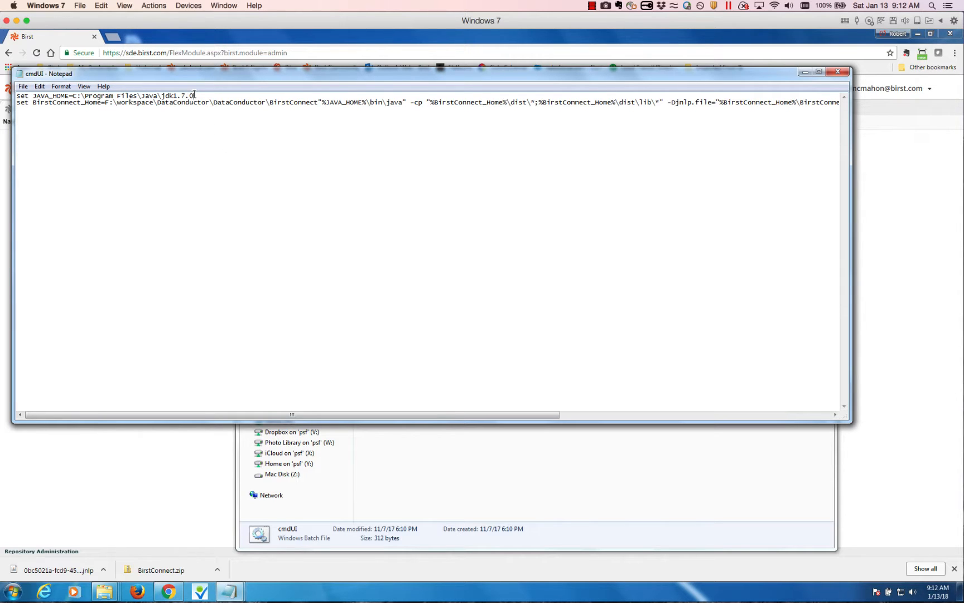
pyautogui.moveTo(195, 96); pyautogui.dragTo(73, 96)
pyautogui.write('C:\\Program Files\\Java\\jre1.8.0_152')
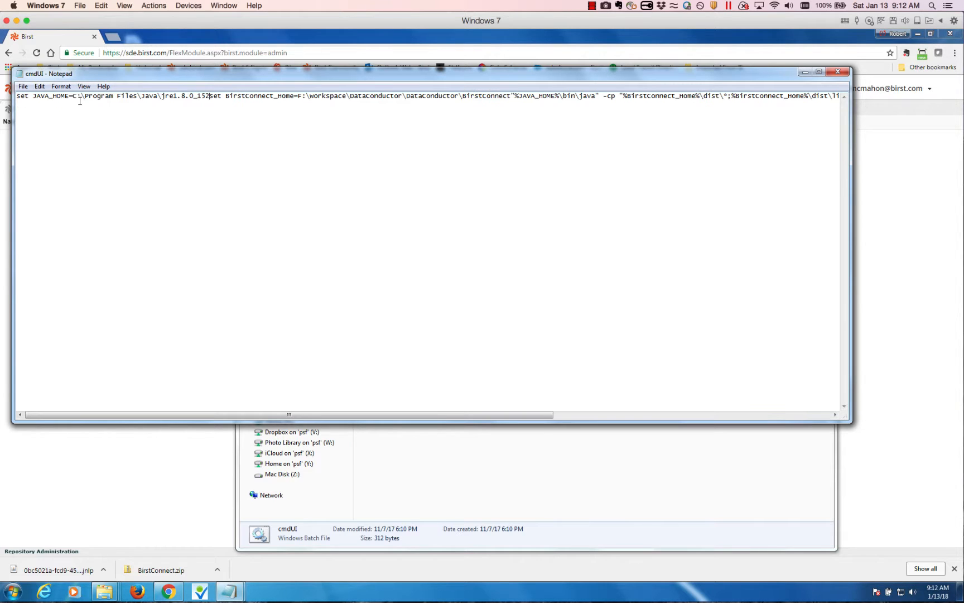
pyautogui.press('Return')
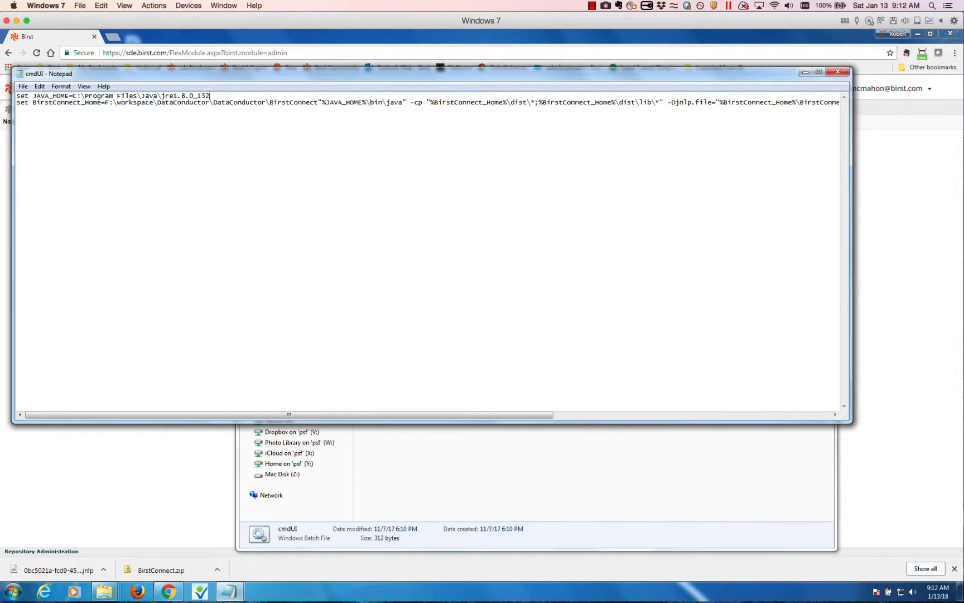
pyautogui.click(323, 104)
pyautogui.press('Return')
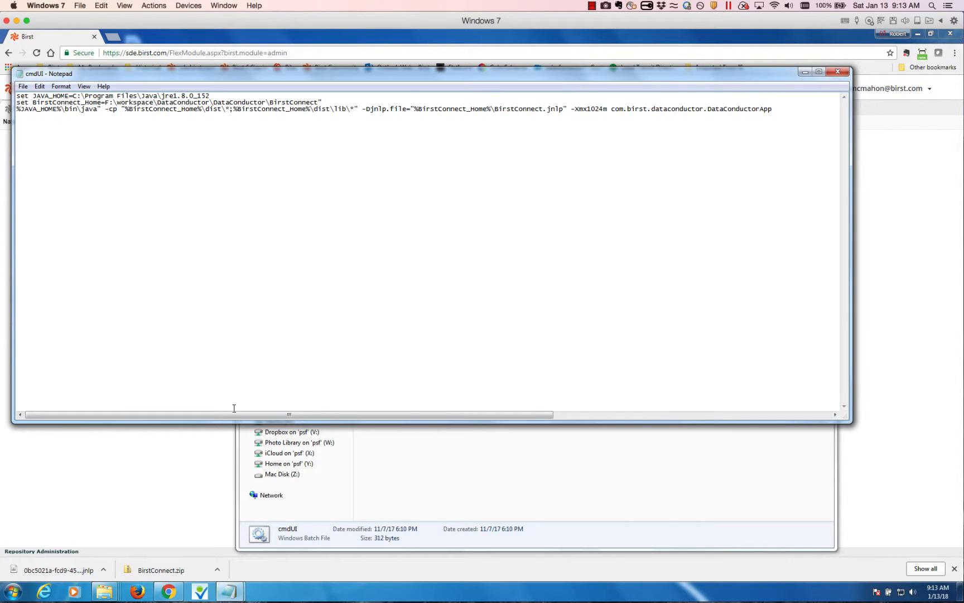
# Switch to Windows Explorer and copy the folder location from the properties of the BirstConnect XML document in "BirstConnect tutorial 5_28".
pyautogui.moveTo(106, 591)
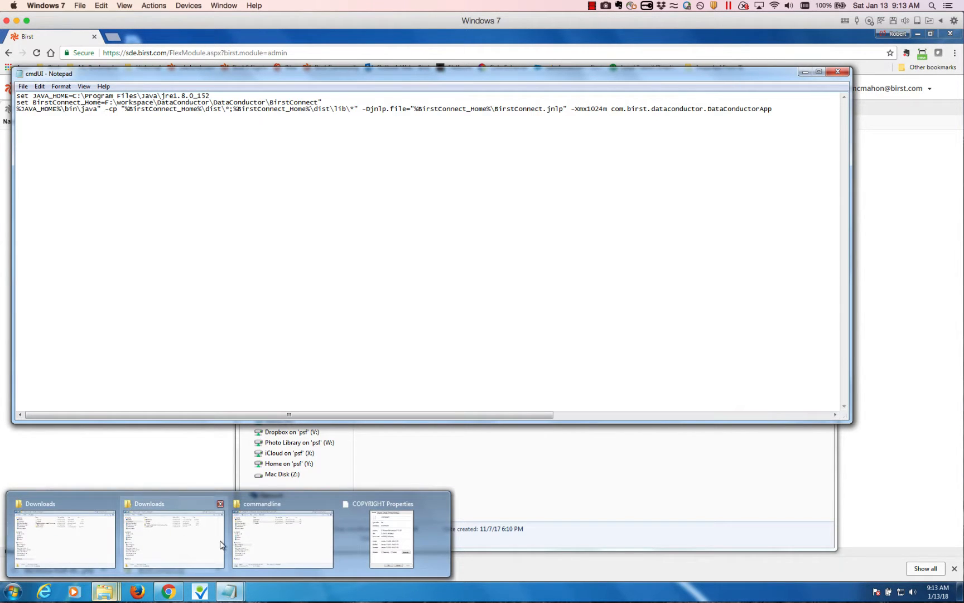
pyautogui.click(252, 540)
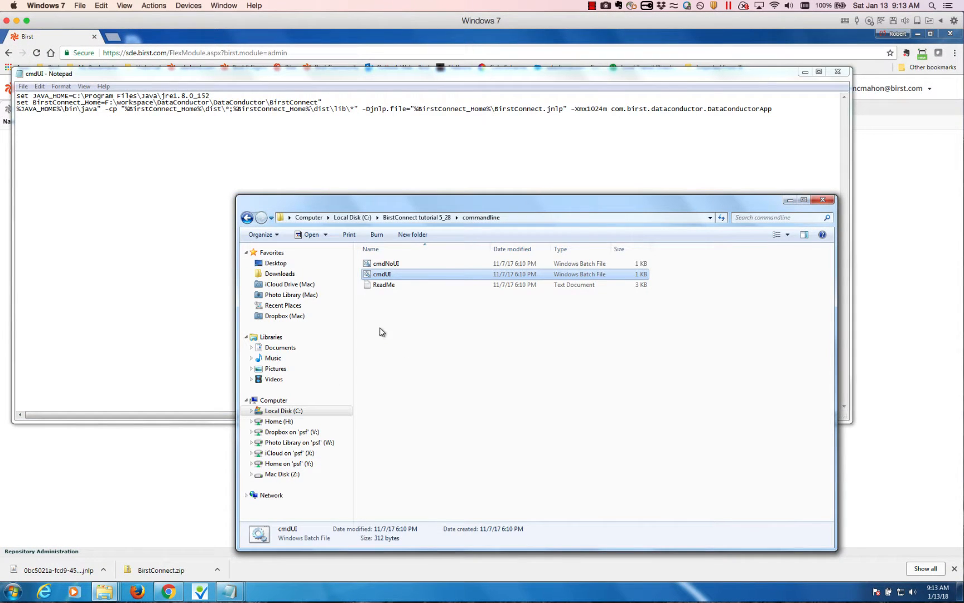
pyautogui.click(247, 217)
pyautogui.click(248, 218)
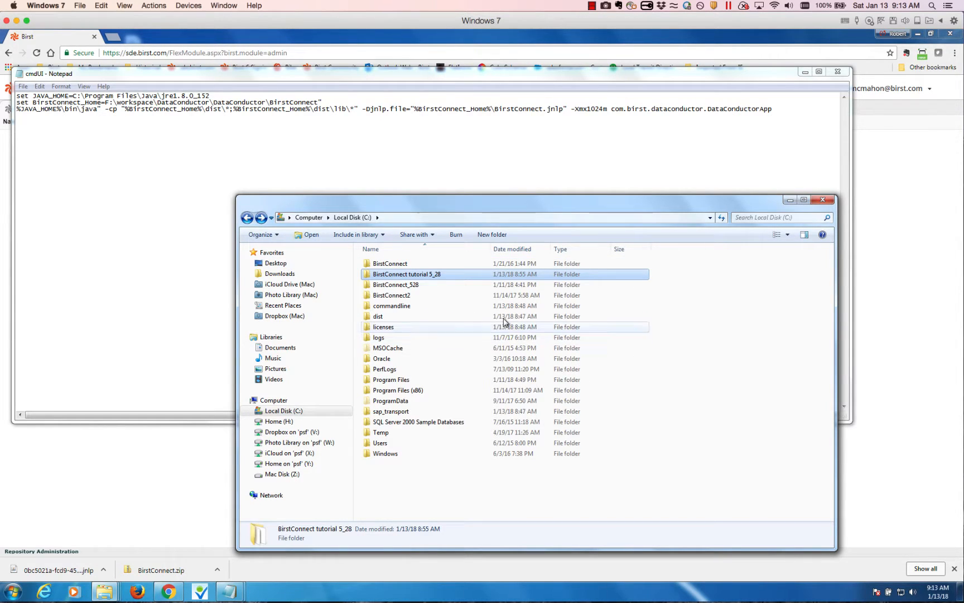
pyautogui.doubleClick(424, 279)
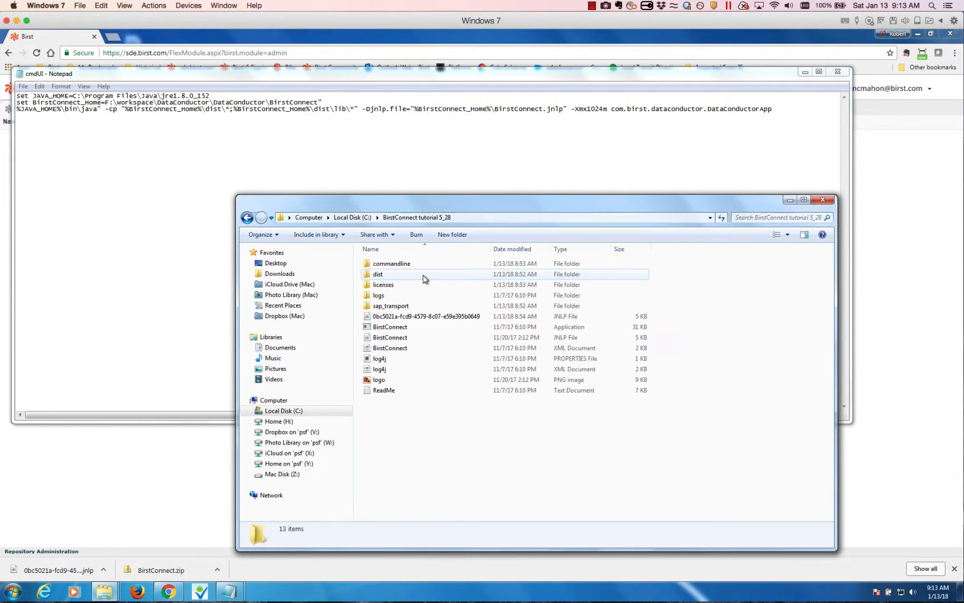
pyautogui.rightClick(391, 350)
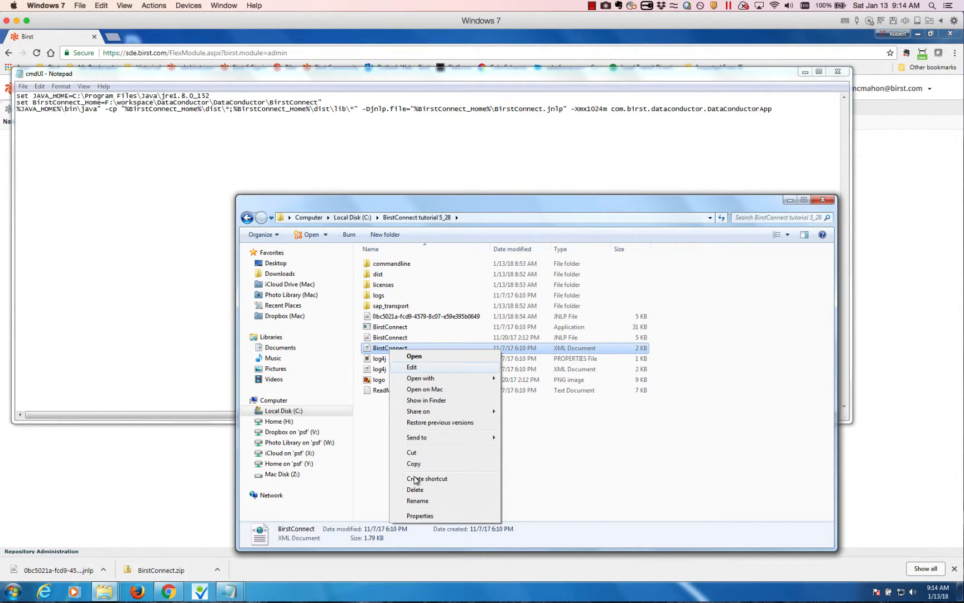
pyautogui.click(420, 516)
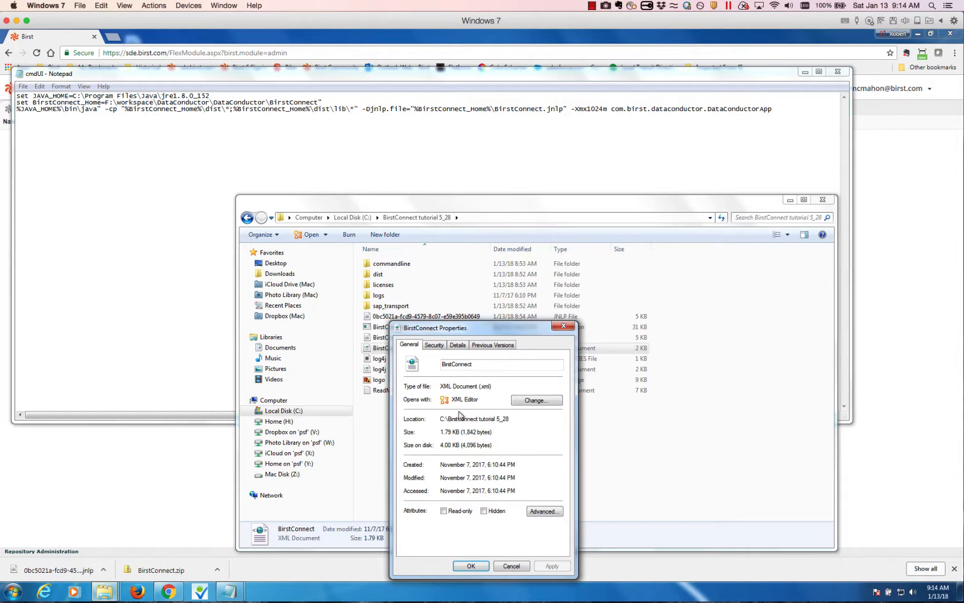
pyautogui.moveTo(441, 419); pyautogui.dragTo(534, 424)
pyautogui.rightClick(500, 419)
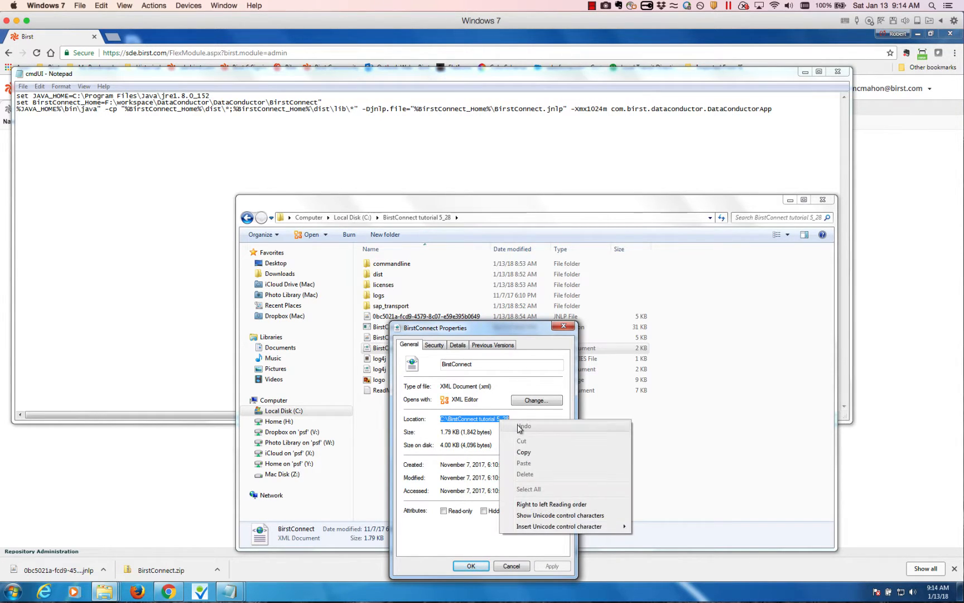
pyautogui.click(525, 452)
# Back in Notepad, set BirstConnect_Home to C:\BirstConnect tutorial 5_28 and move the stray quotation mark to the start of the java command line.
pyautogui.click(177, 223)
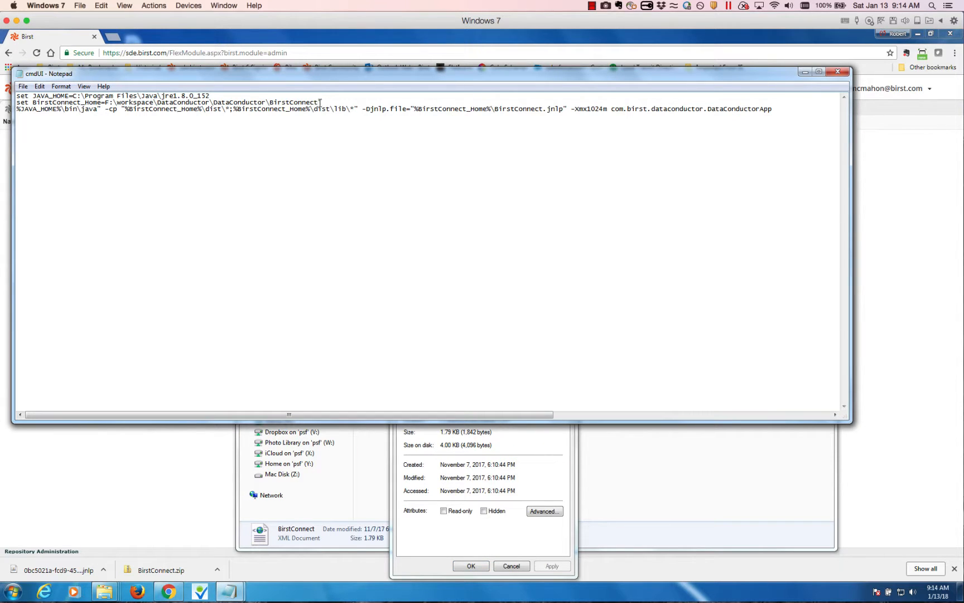
pyautogui.moveTo(318, 102); pyautogui.dragTo(109, 103)
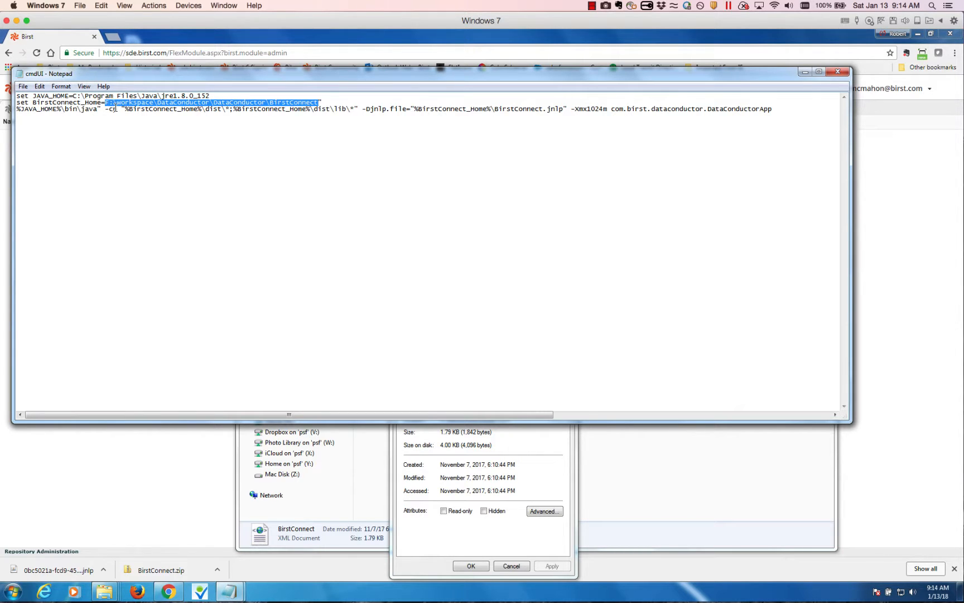
pyautogui.hotkey('ctrl', 'v')
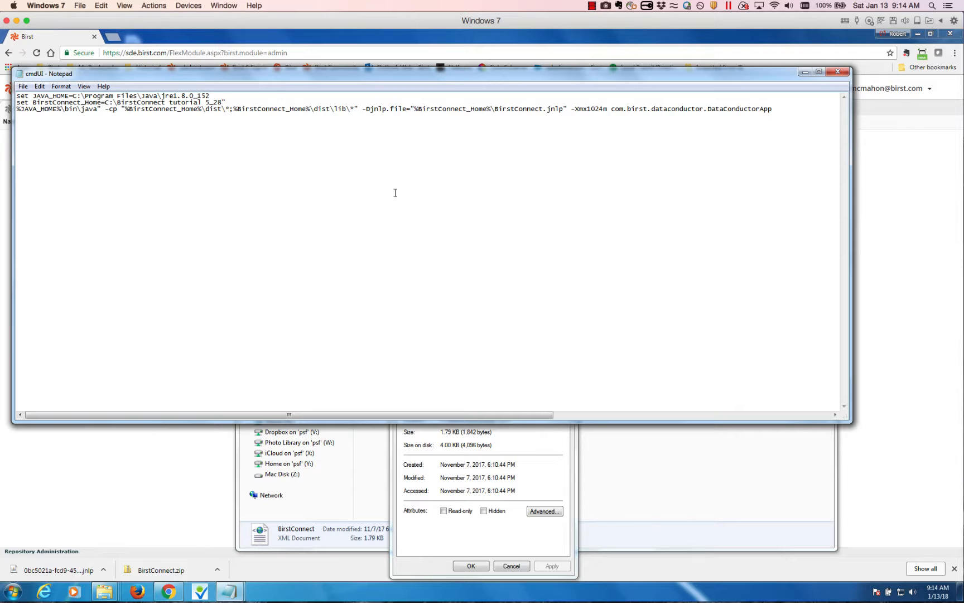
pyautogui.press('Return')
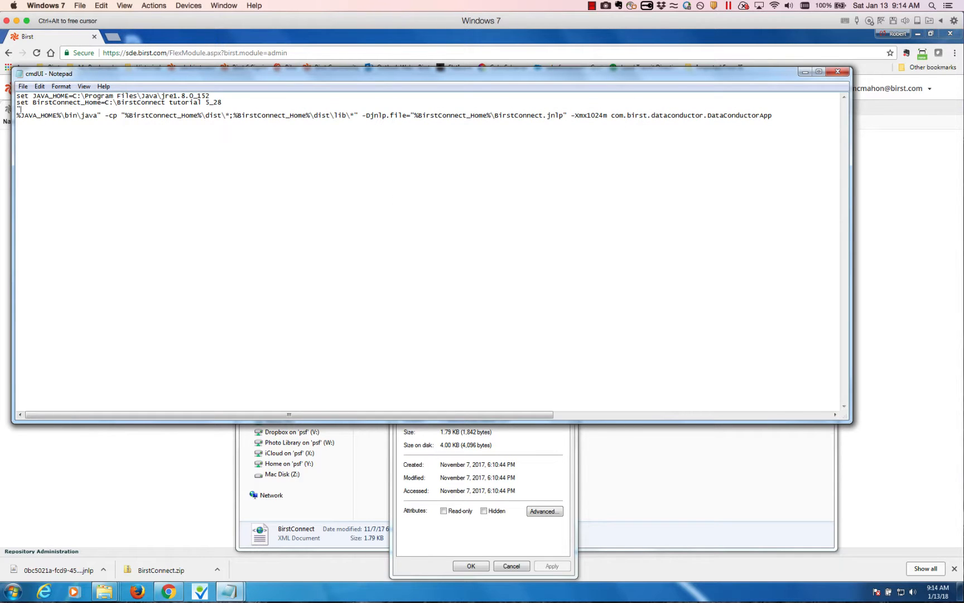
pyautogui.press('BackSpace')
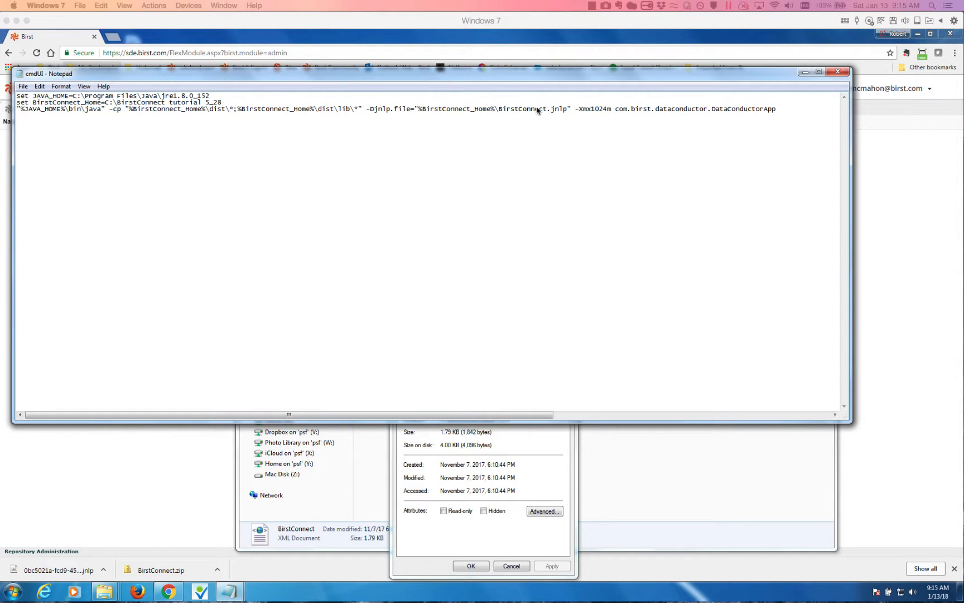
# Switch to Windows Explorer and copy the name of the space's JNLP file, 0bc5021a-fcd9-4579-8c07-e59e395b0649, in the "BirstConnect tutorial 5_28" folder.
pyautogui.click(104, 587)
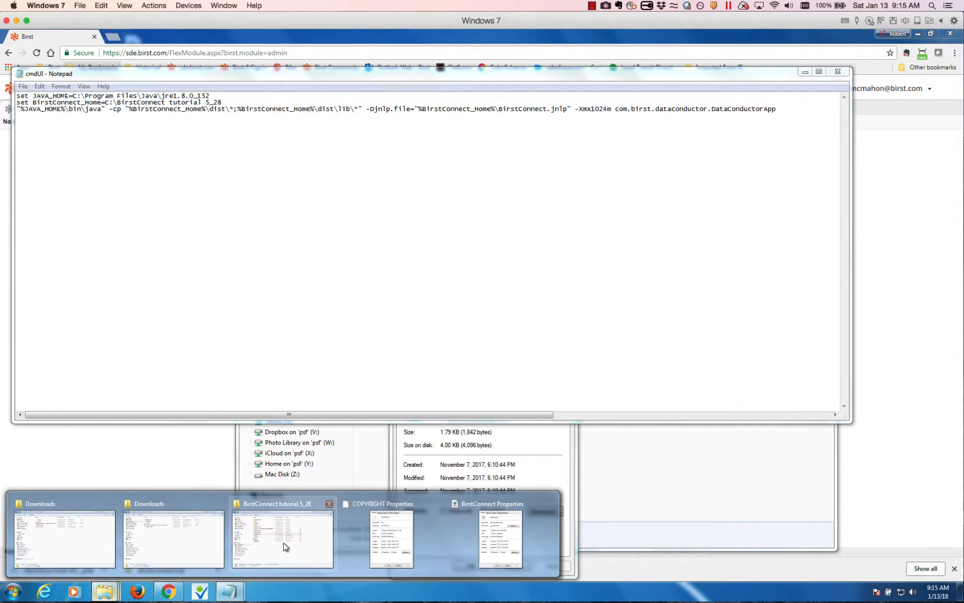
pyautogui.click(282, 543)
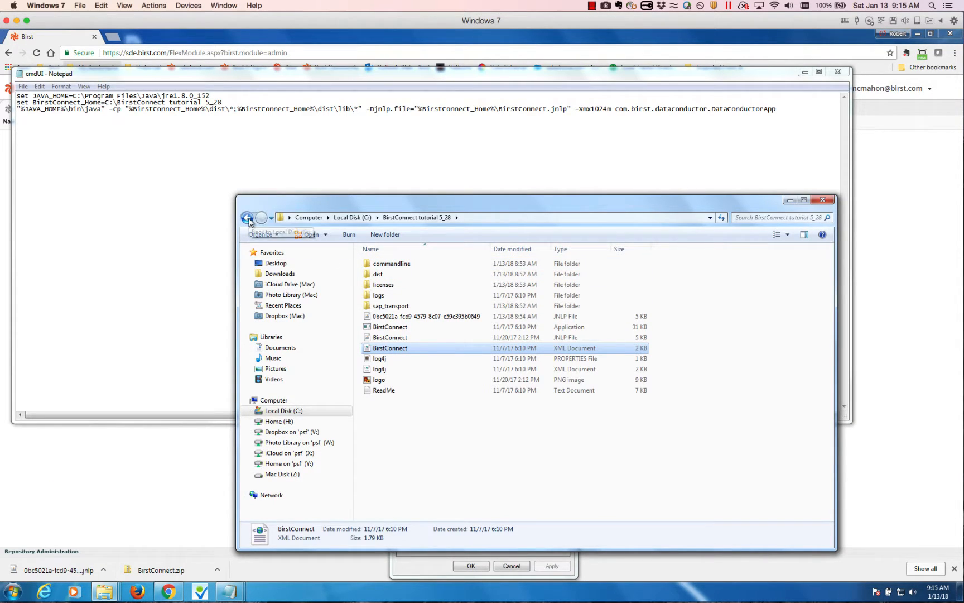
pyautogui.click(408, 317)
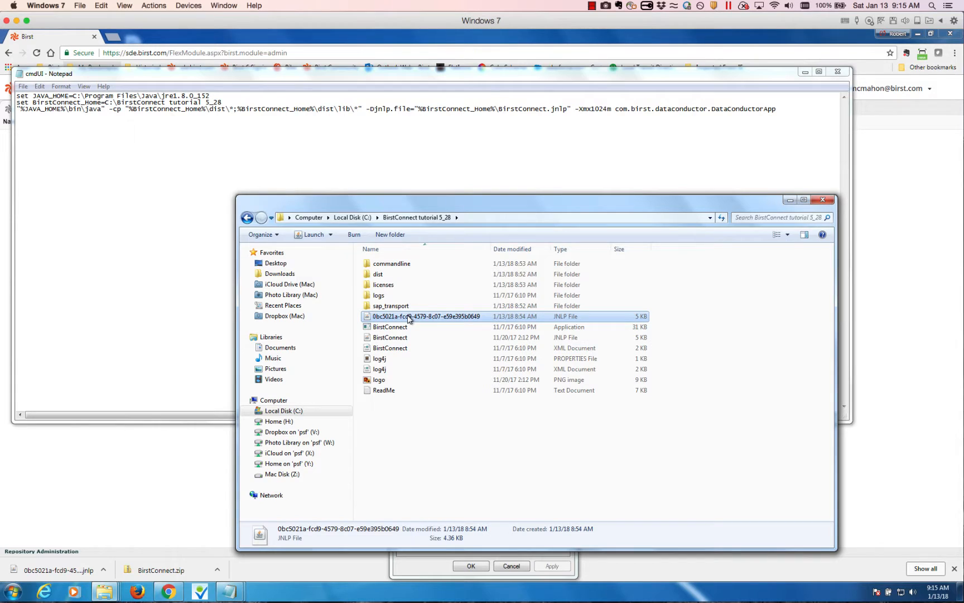
pyautogui.doubleClick(409, 317)
pyautogui.rightClick(450, 316)
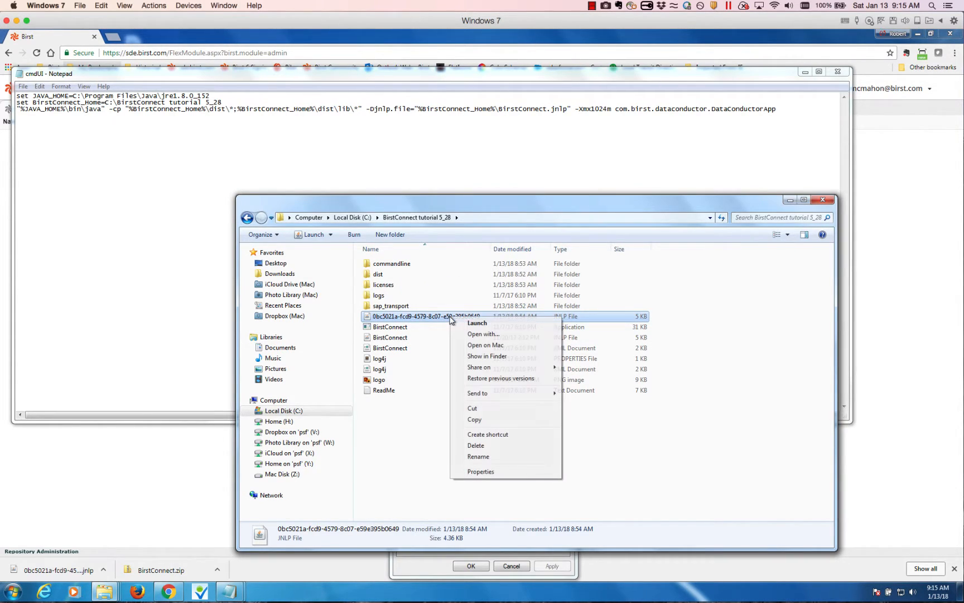
pyautogui.click(478, 456)
pyautogui.moveTo(484, 316); pyautogui.dragTo(372, 317)
pyautogui.rightClick(394, 316)
pyautogui.click(426, 350)
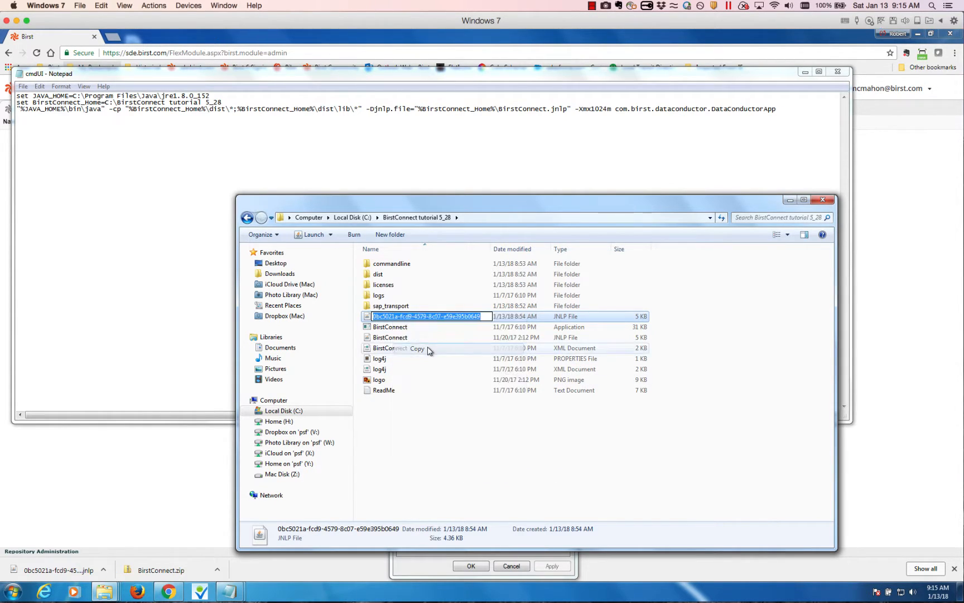
# In Notepad, point the -Djnlp.file argument to 0bc5021a-fcd9-4579-8c07-e59e395b0649.jnlp in the BirstConnect_Home folder and save the cmdUI batch file.
pyautogui.click(124, 238)
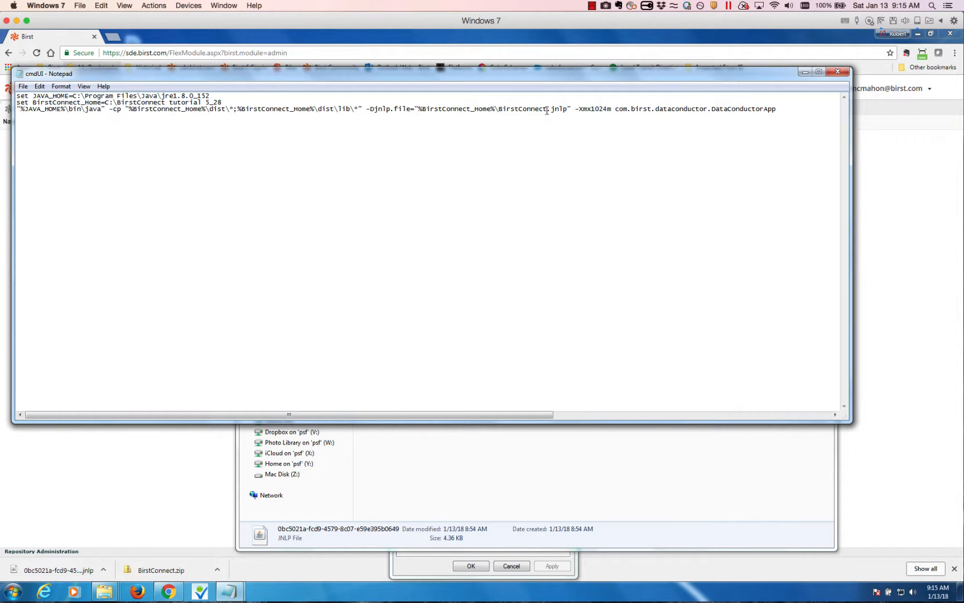
pyautogui.moveTo(546, 109); pyautogui.dragTo(498, 110)
pyautogui.hotkey('ctrl', 'v')
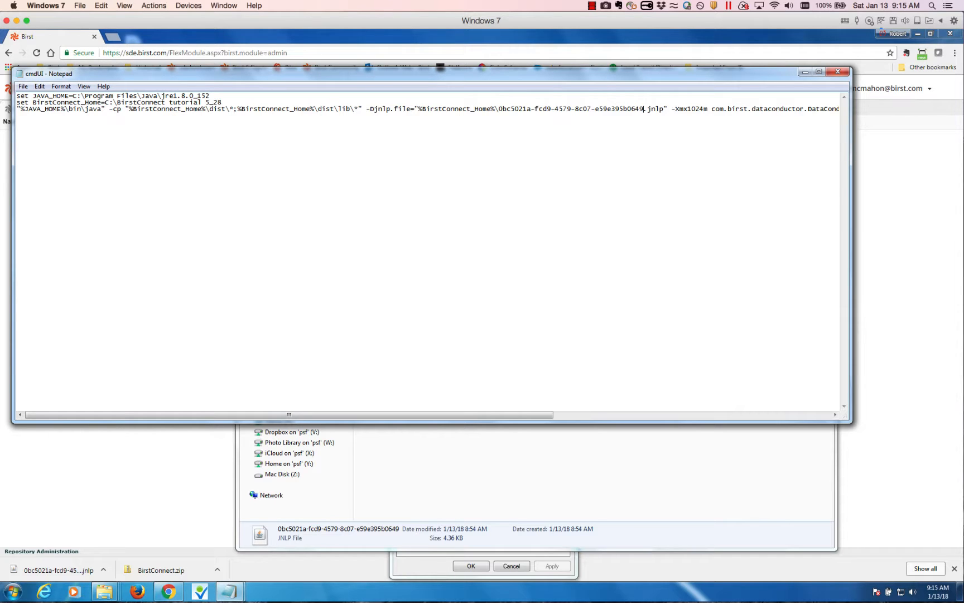
pyautogui.click(79, 6)
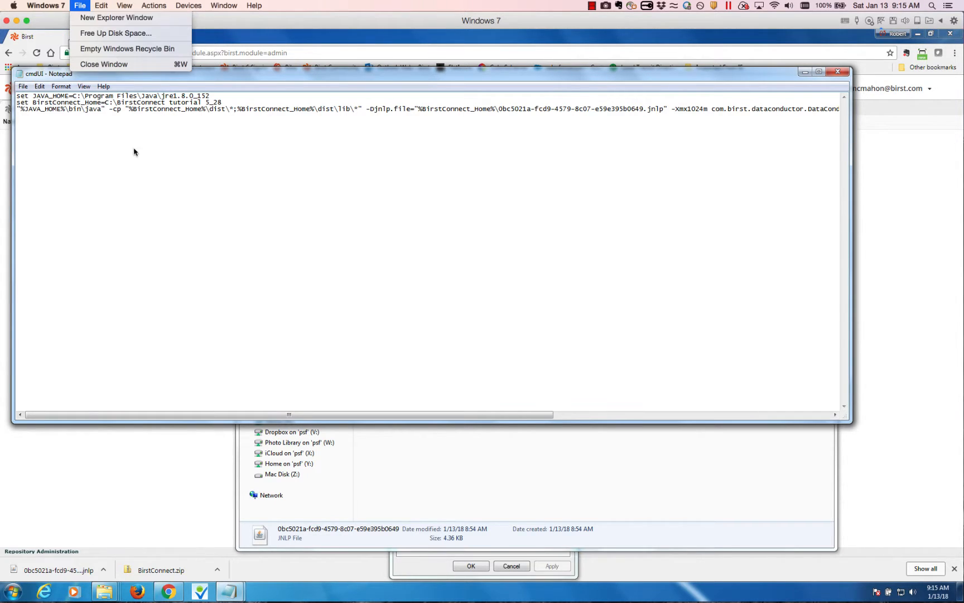
pyautogui.click(83, 7)
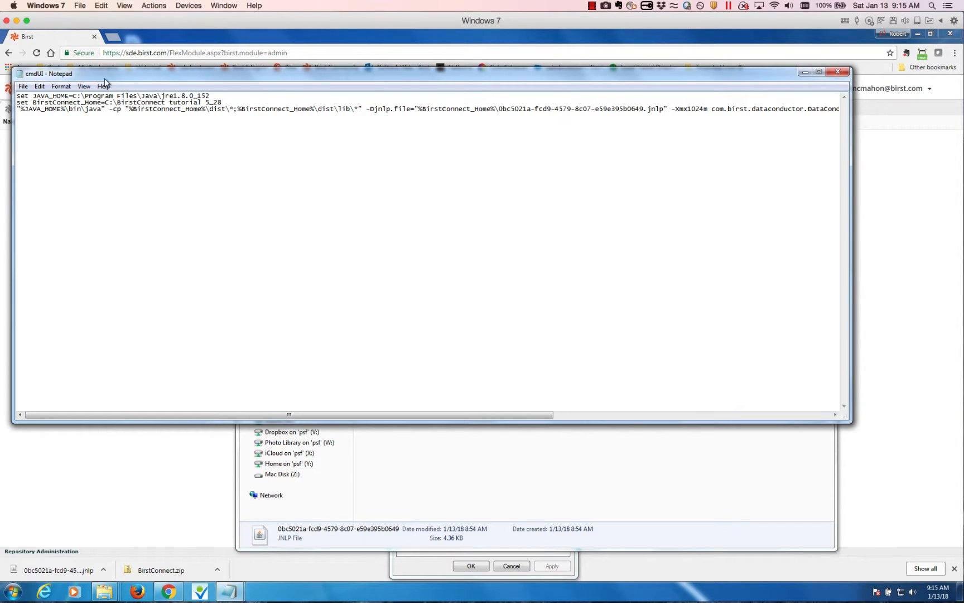
pyautogui.click(22, 86)
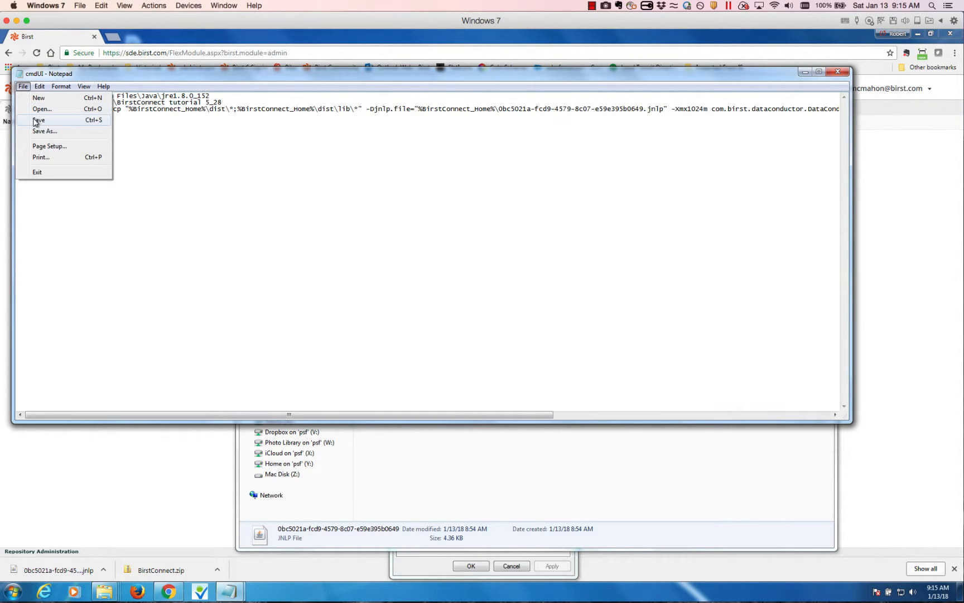
pyautogui.click(37, 119)
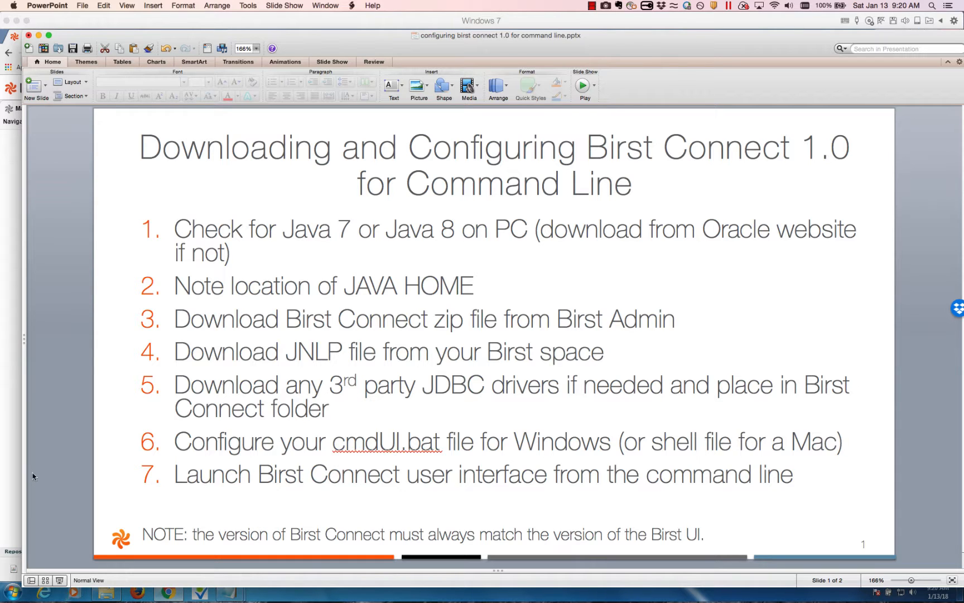
# In Windows Explorer, run the cmdUI batch file from the commandline folder of "BirstConnect tutorial 5_28", and close the Birst Connect window it launches.
pyautogui.click(112, 595)
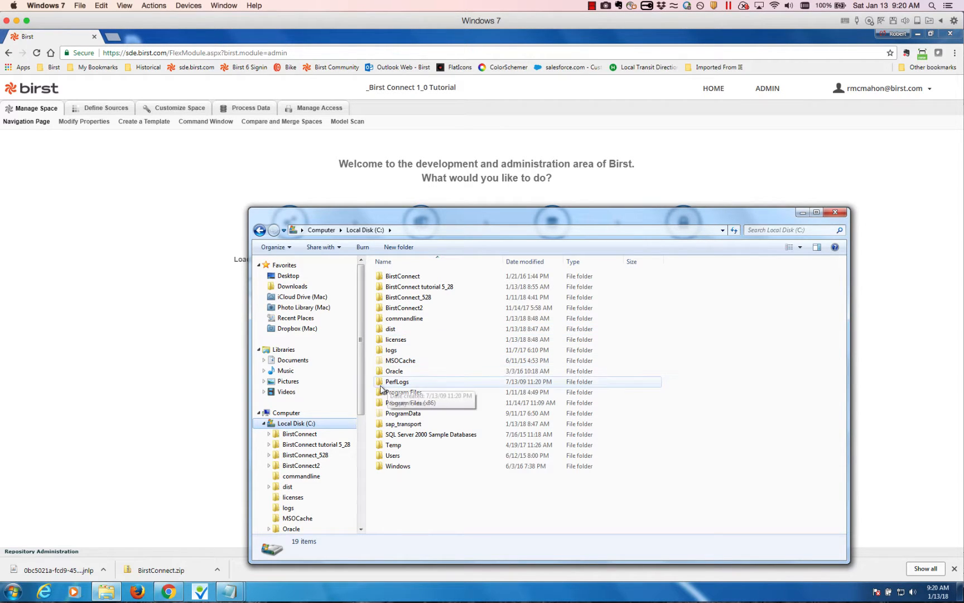
pyautogui.click(321, 444)
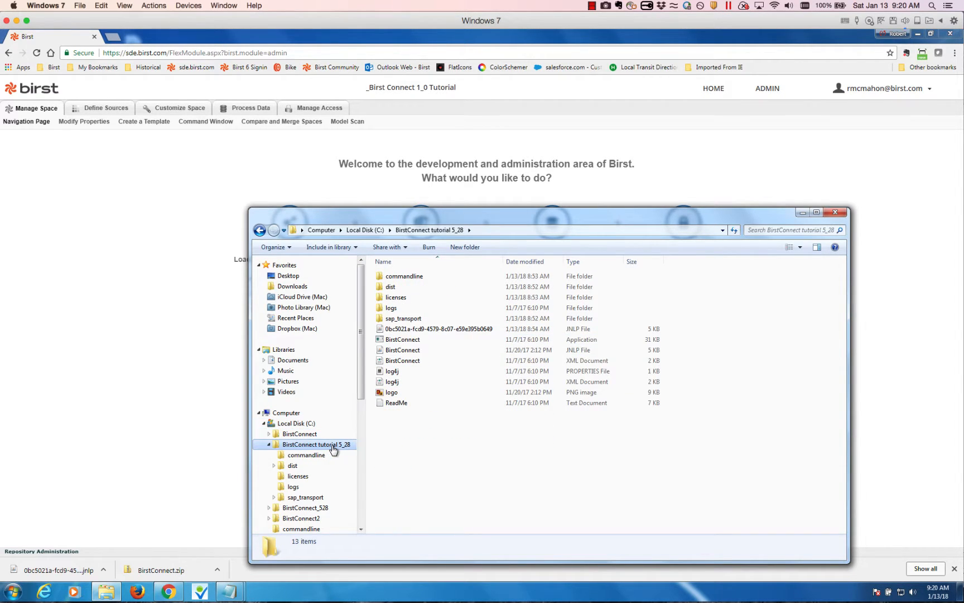
pyautogui.doubleClick(413, 276)
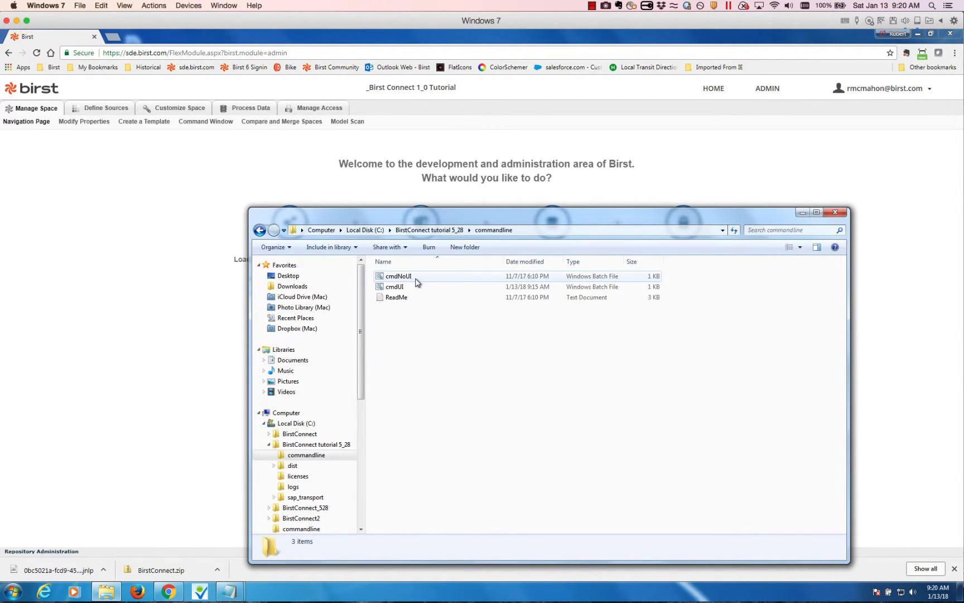
pyautogui.doubleClick(395, 288)
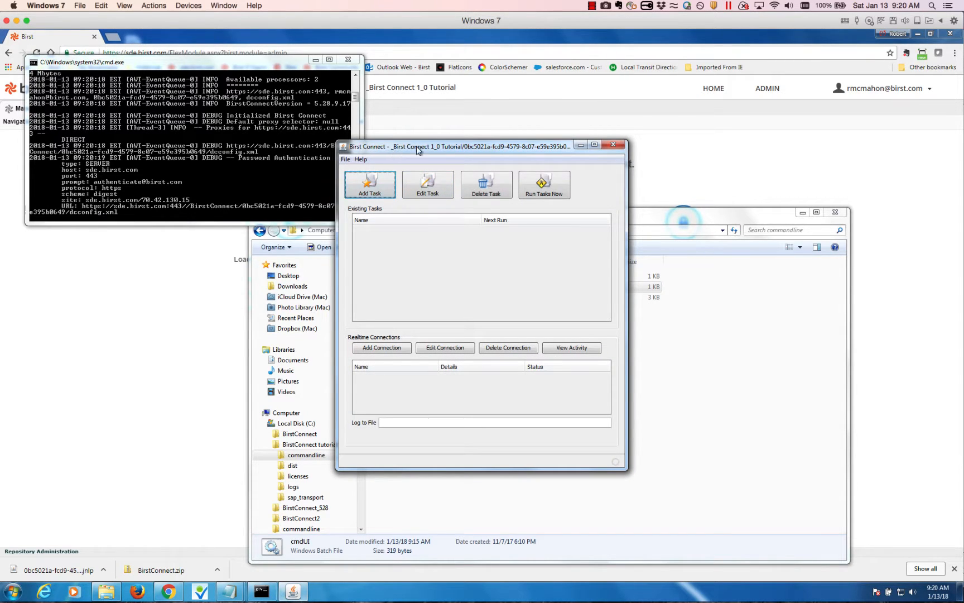
pyautogui.click(614, 144)
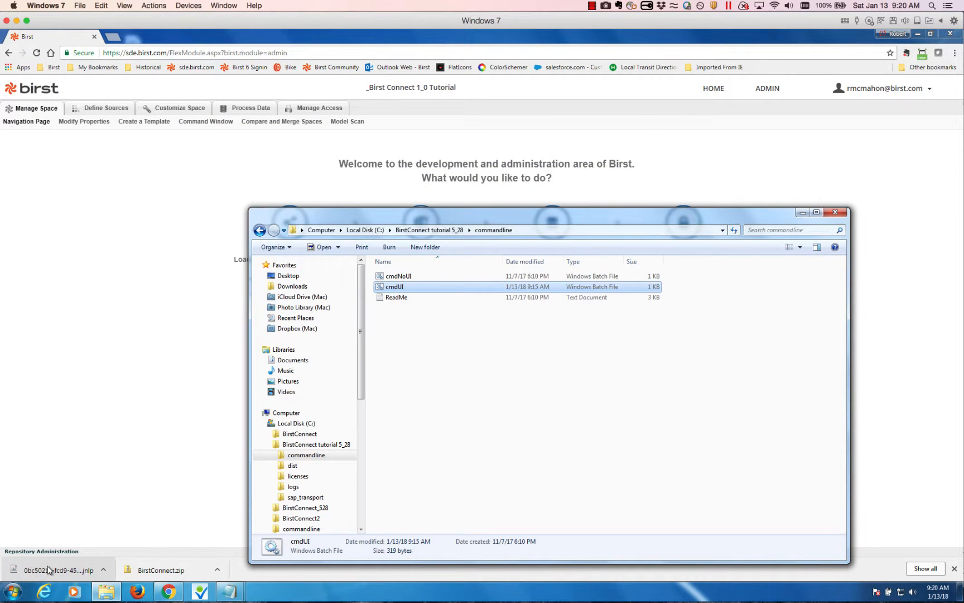
# Open a Command Prompt and move up to the root of the C: drive.
pyautogui.click(12, 593)
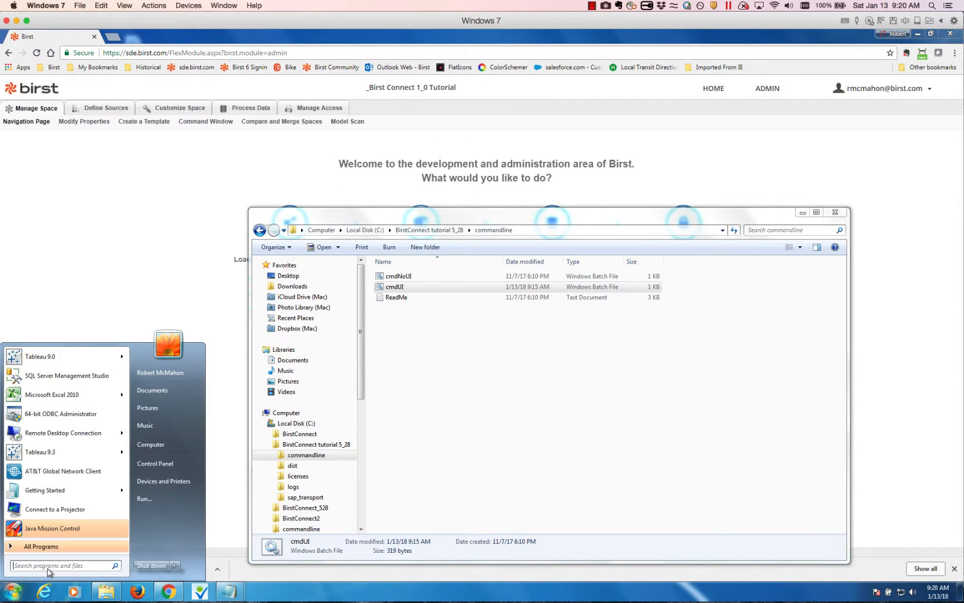
pyautogui.write('comm')
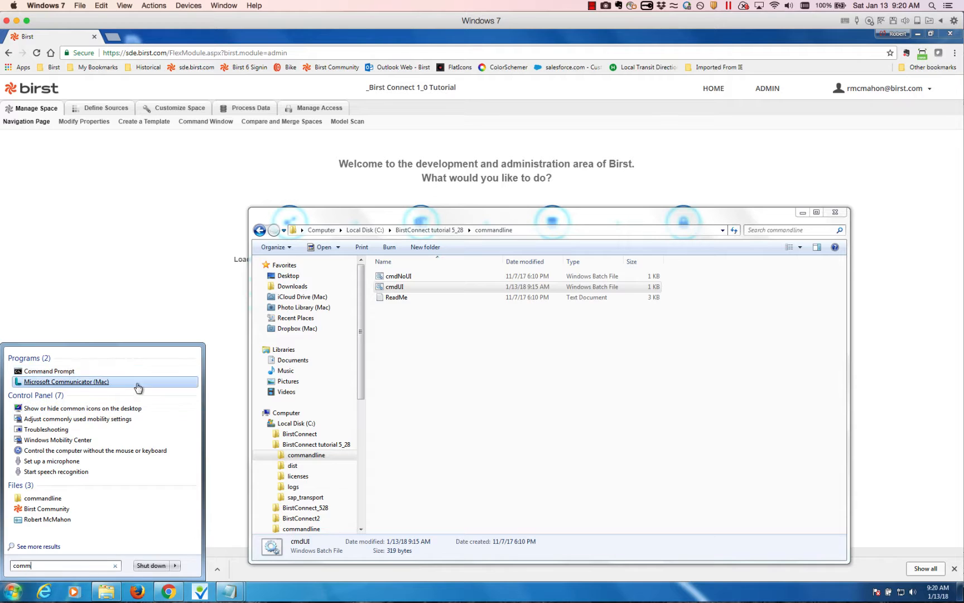
pyautogui.click(69, 375)
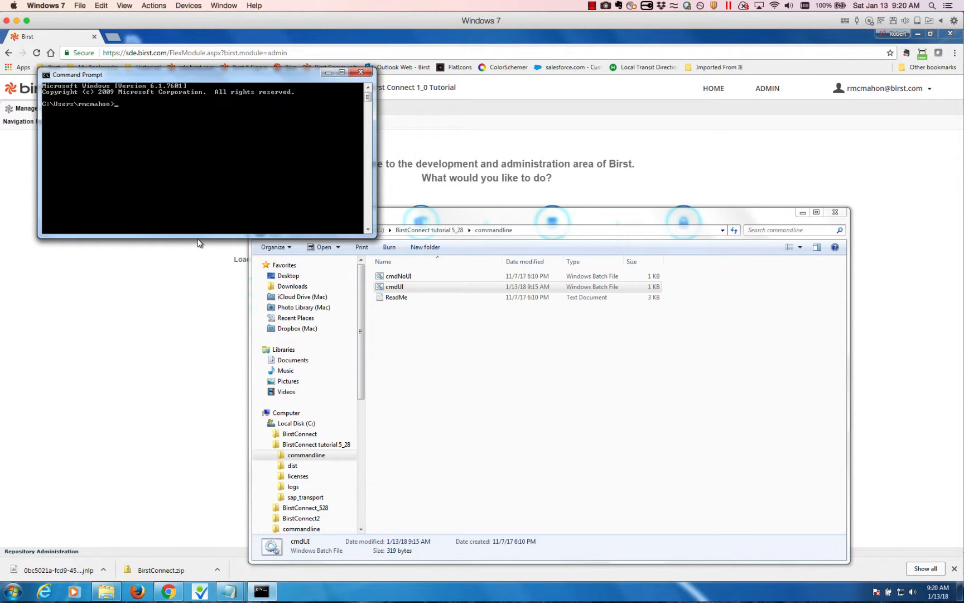
pyautogui.write('cd  .')
pyautogui.press('Return')
pyautogui.write('cd ..')
pyautogui.press('Return')
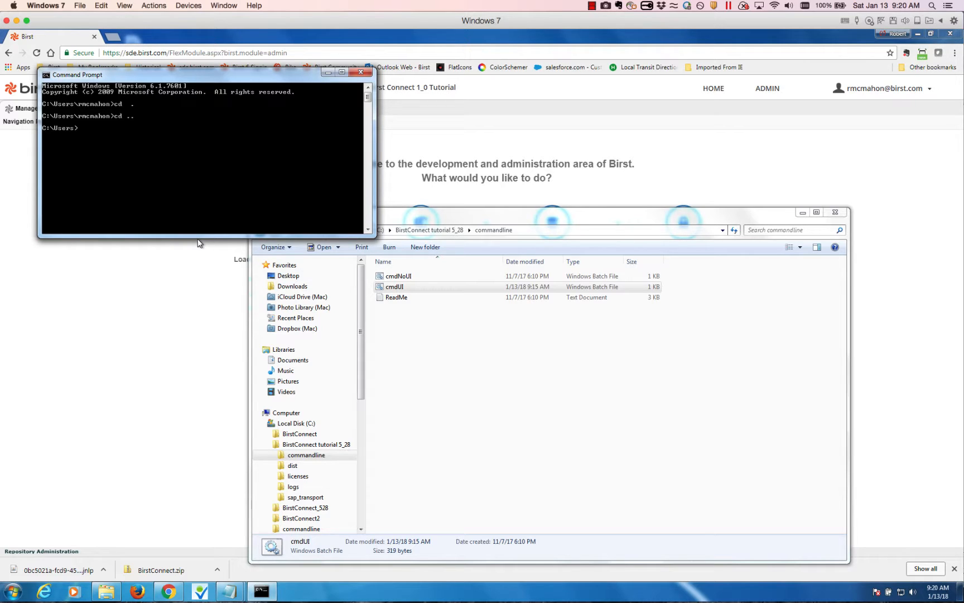
pyautogui.write('cd ..')
pyautogui.press('Return')
# List the contents of C:\ and change into the "BirstConnect tutorial 5_28" folder using the wildcard name BirstConnect tut*.
pyautogui.write('ls')
pyautogui.press('Return')
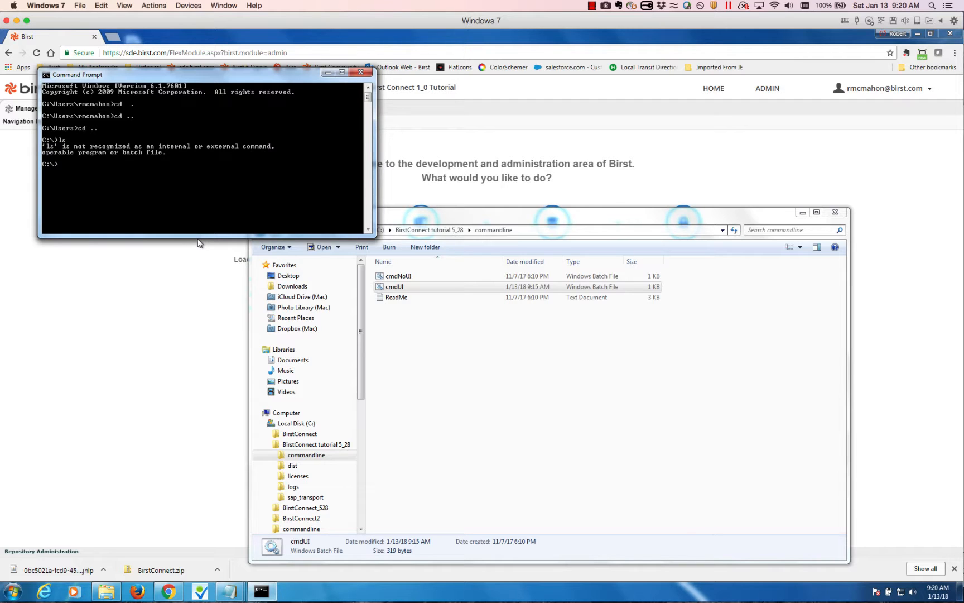
pyautogui.write('dir')
pyautogui.press('Return')
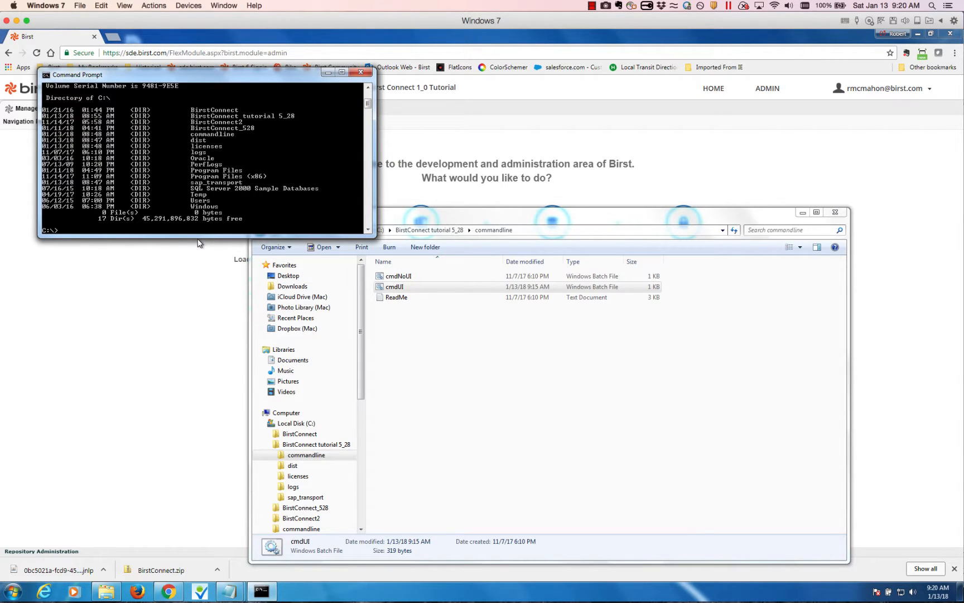
pyautogui.write('cd BirstConnect tut*')
pyautogui.press('Return')
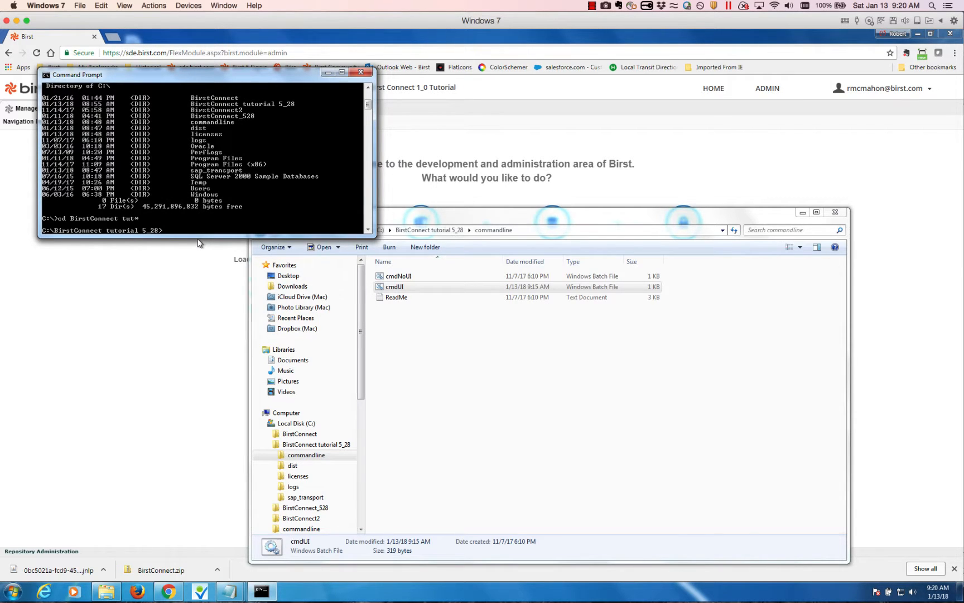
# List the folder's contents, change into its commandline subfolder and list the files there.
pyautogui.write('dir')
pyautogui.press('Return')
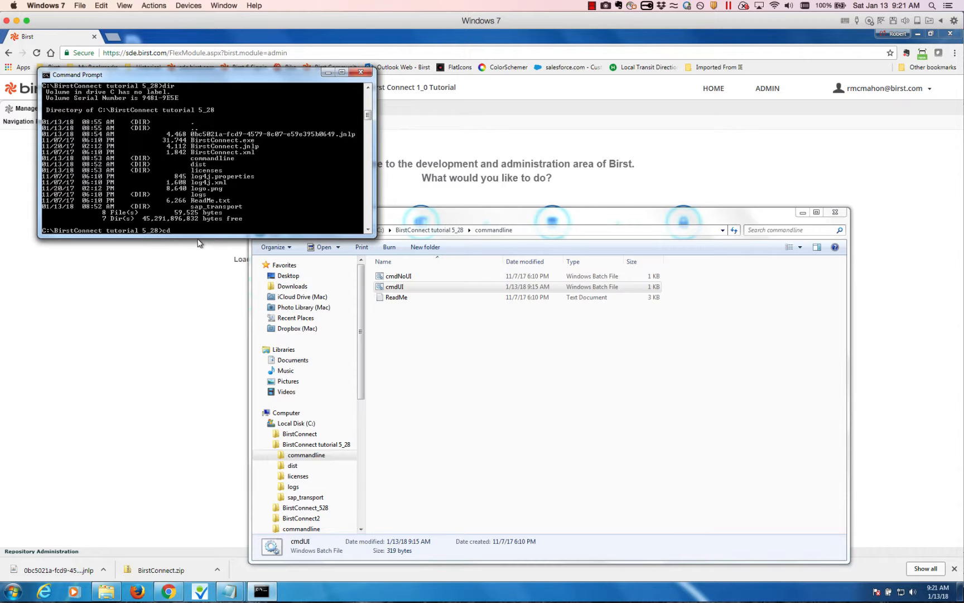
pyautogui.write('cd commandline')
pyautogui.press('Return')
pyautogui.write('d')
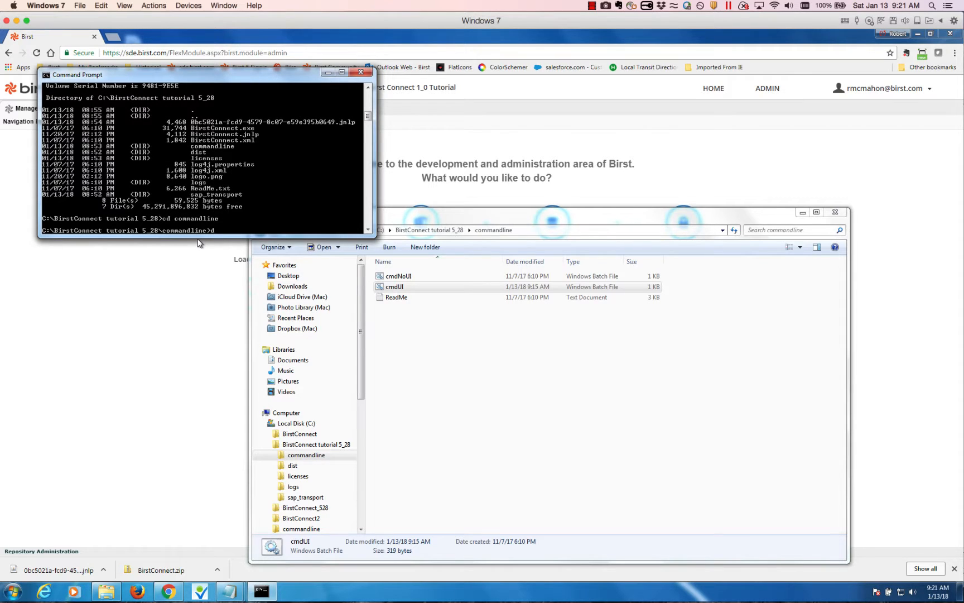
pyautogui.write('ir')
pyautogui.press('Return')
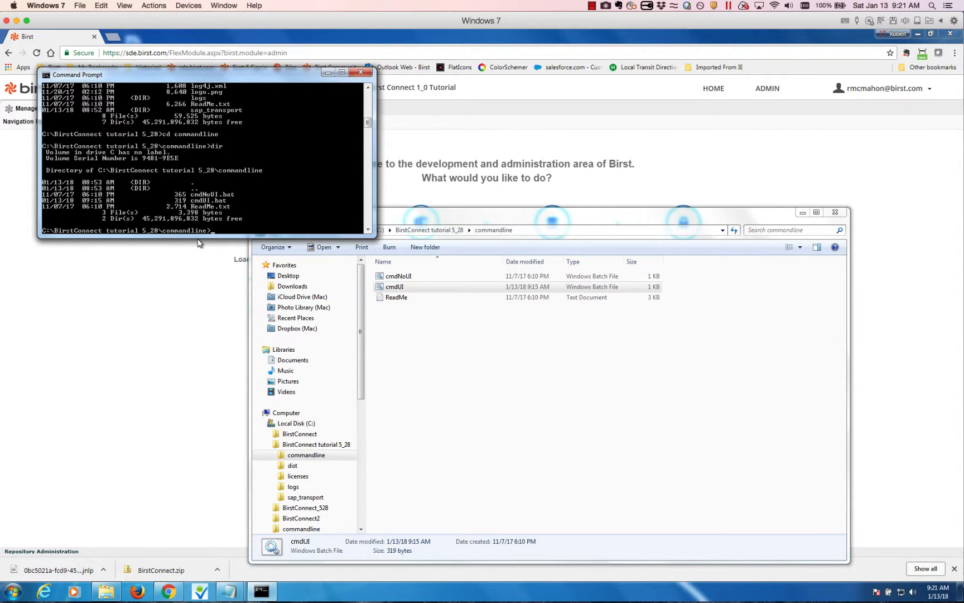
# Launch Birst Connect with cmdUI.bat, redirecting stream 1 to error.txt and stream 2 to message.txt.
pyautogui.write('cmdUI.bat > error.txt')
pyautogui.press('BackSpace')
pyautogui.press('BackSpace')
pyautogui.press('BackSpace')
pyautogui.press('BackSpace')
pyautogui.press('BackSpace')
pyautogui.press('BackSpace')
pyautogui.press('BackSpace')
pyautogui.press('BackSpace')
pyautogui.write('2')
pyautogui.press('BackSpace')
pyautogui.write('1>error.txt 2>message.txt')
pyautogui.press('Return')
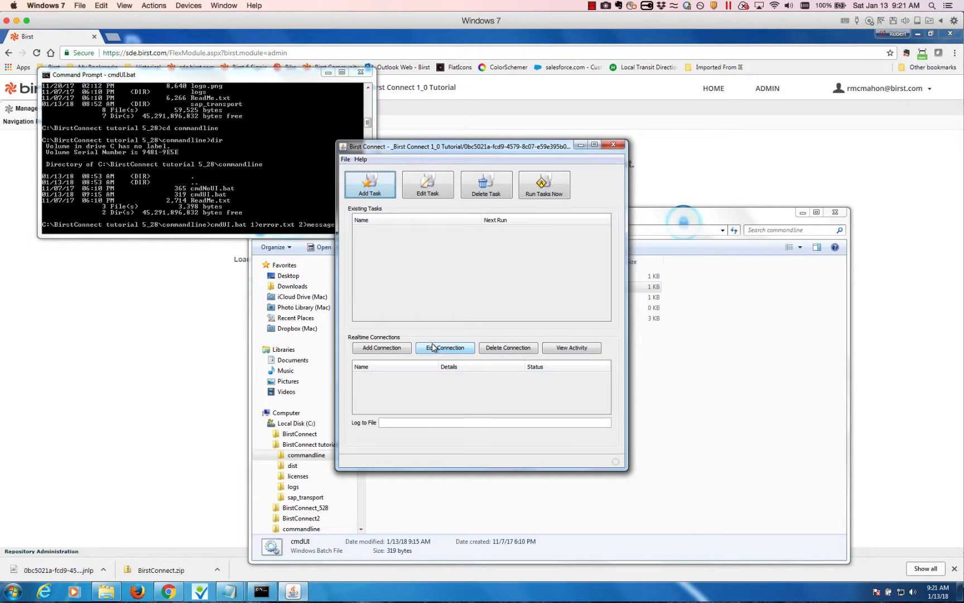
# Move the Birst Connect window aside and review the error and message text files in the commandline folder.
pyautogui.moveTo(494, 152); pyautogui.dragTo(258, 127)
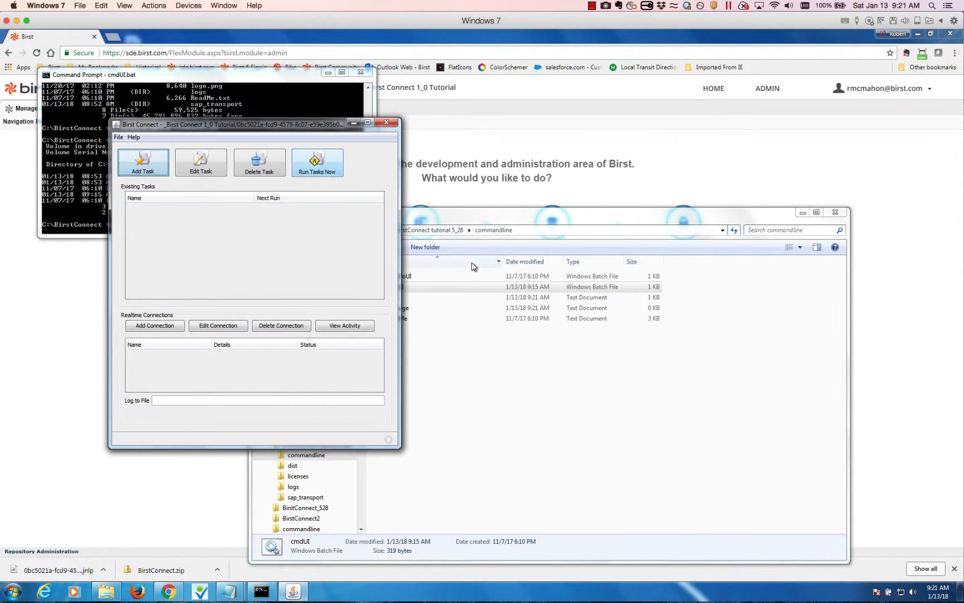
pyautogui.click(492, 222)
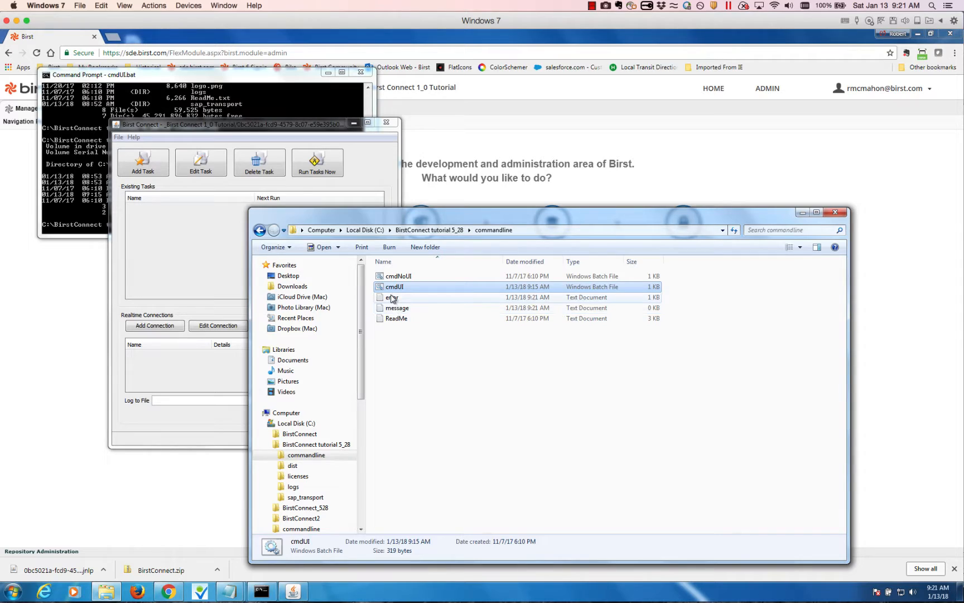
pyautogui.doubleClick(392, 297)
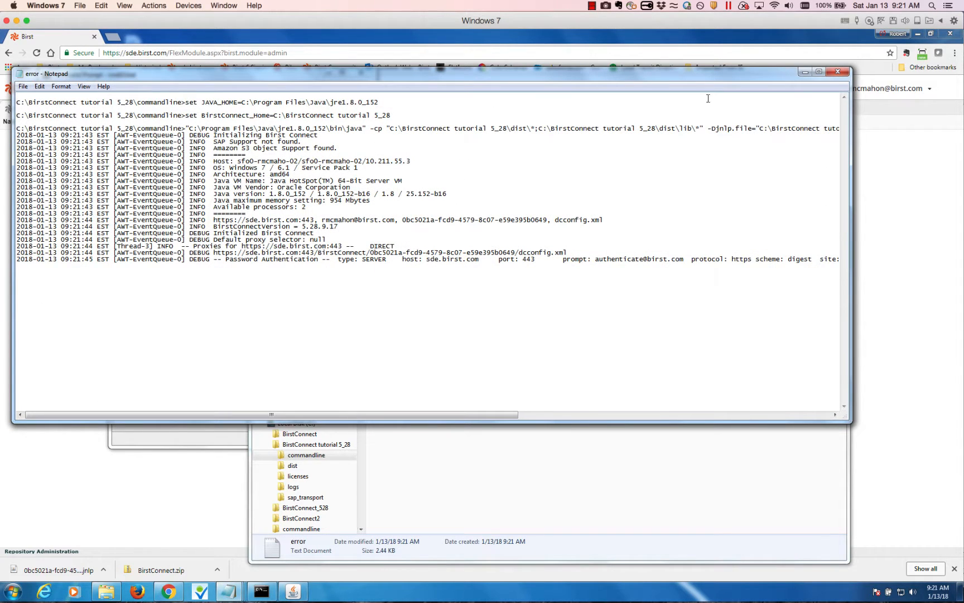
pyautogui.click(837, 71)
pyautogui.doubleClick(411, 308)
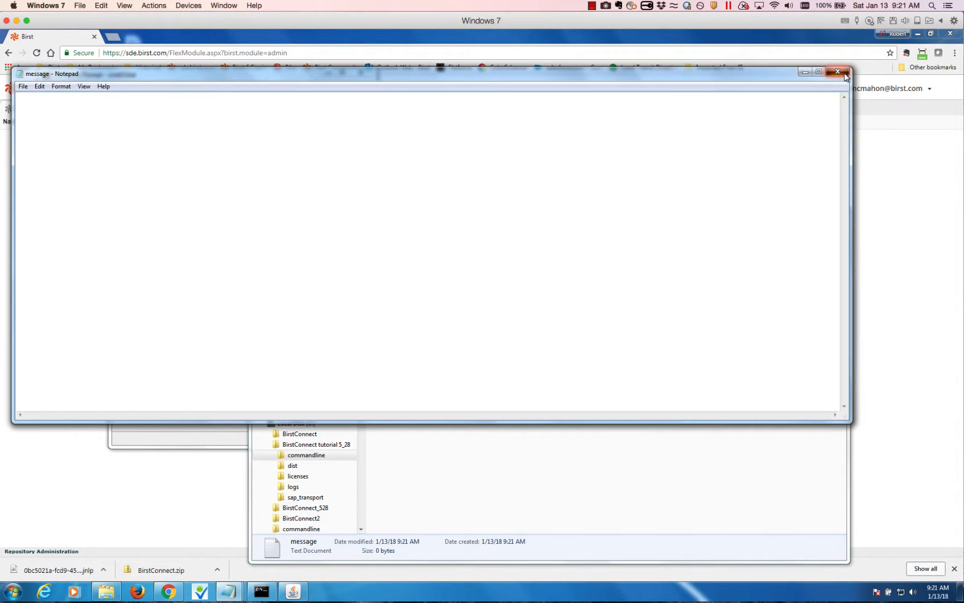
pyautogui.click(843, 73)
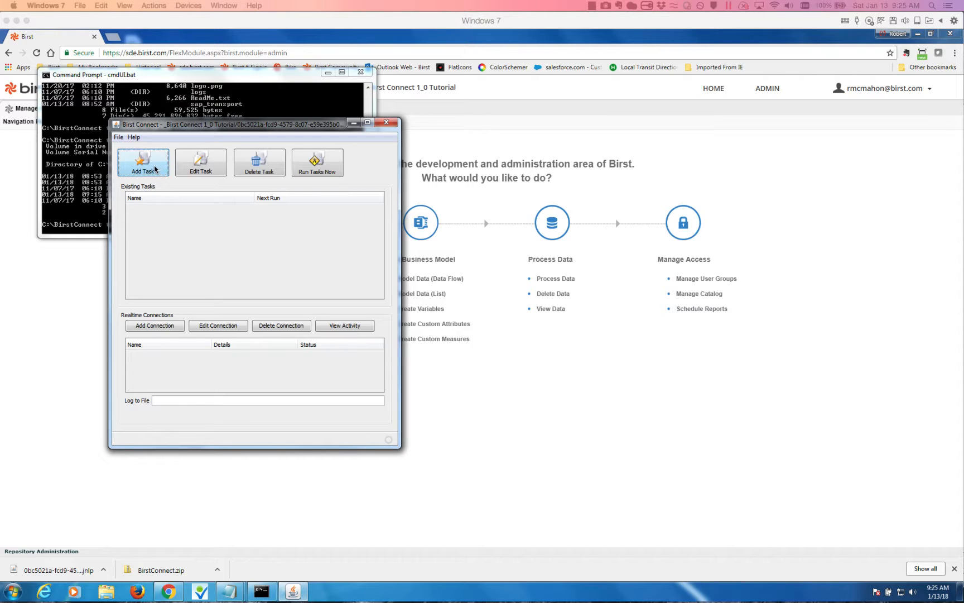
# Add a Birst Connect task named sql.
pyautogui.click(154, 169)
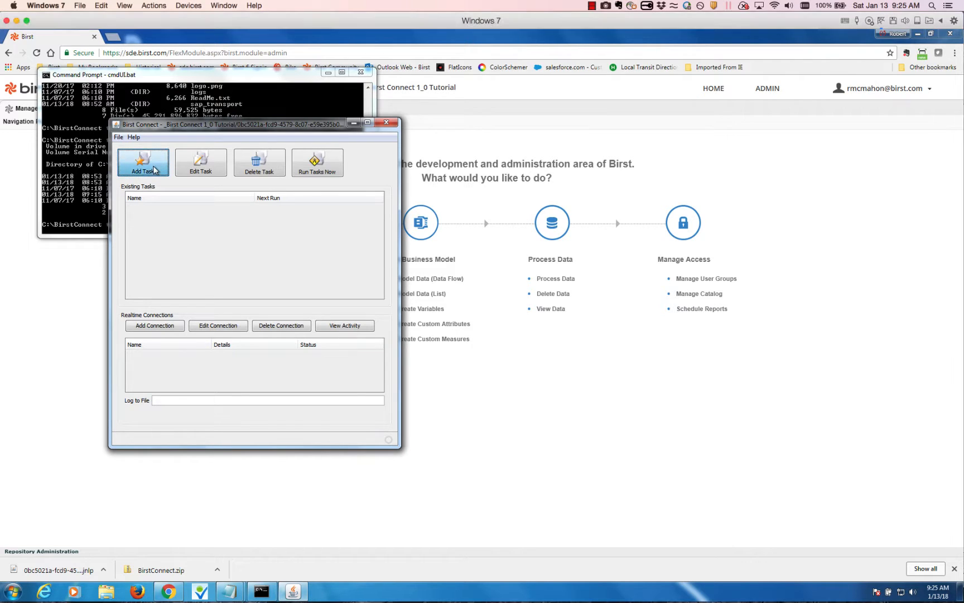
pyautogui.click(327, 159)
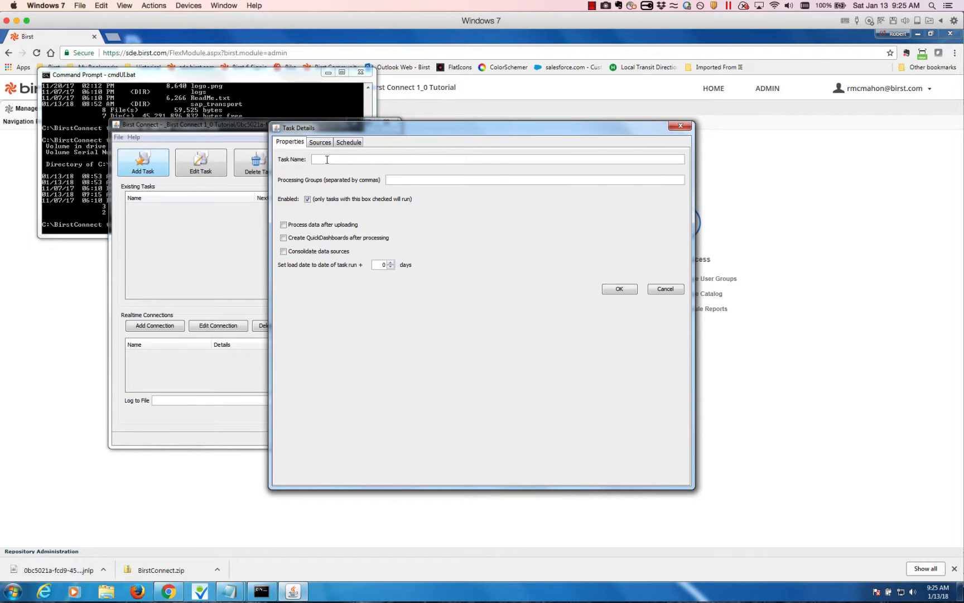
pyautogui.write('sql')
# Start a table source on Microsoft SQL Server at localhost, with database southwind, username birstuser and the database password, and retrieve its tables.
pyautogui.click(320, 143)
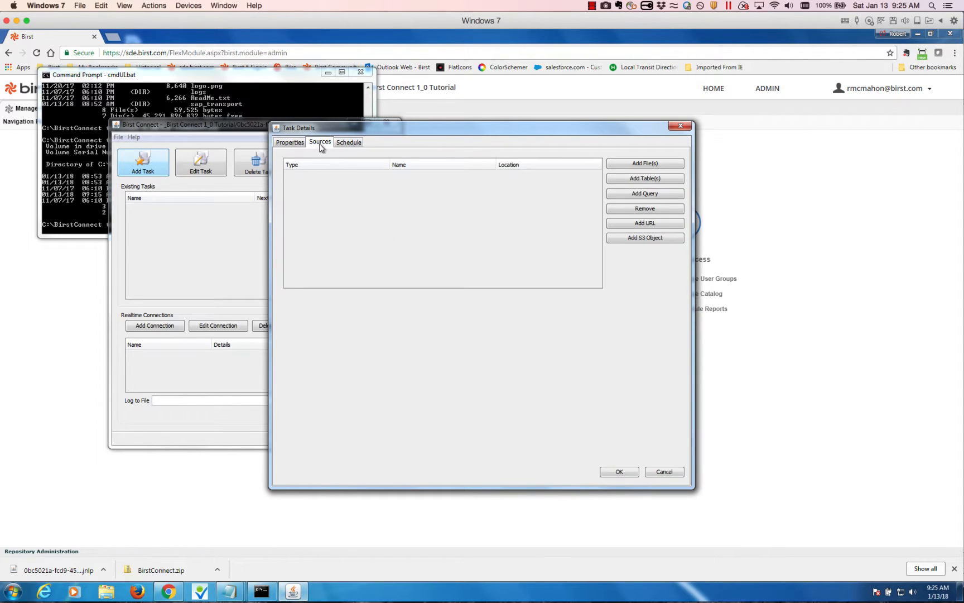
pyautogui.click(659, 179)
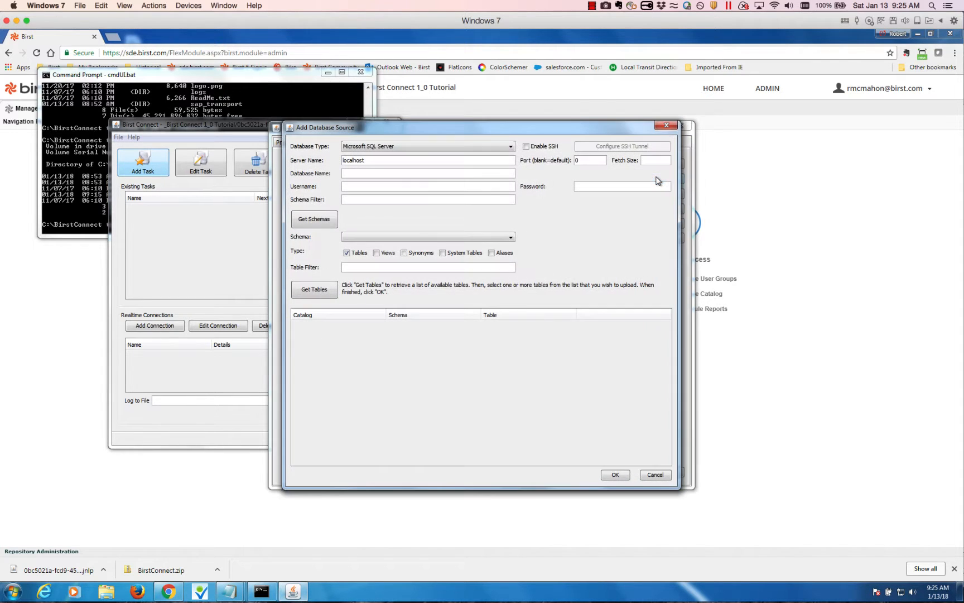
pyautogui.click(470, 151)
pyautogui.click(463, 150)
pyautogui.click(315, 288)
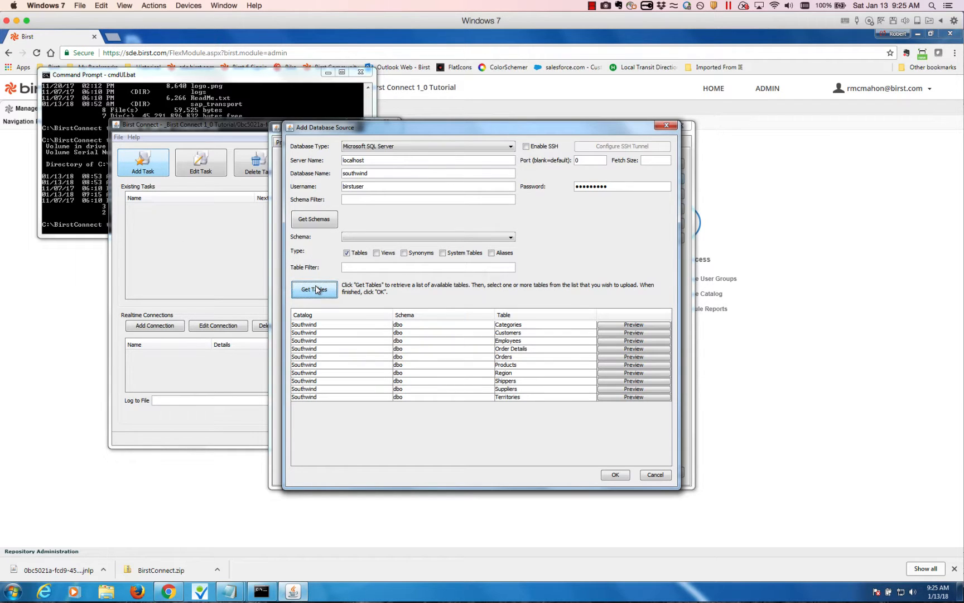
# Add the Categories, Customers, Employees, Order Details, Orders and Products tables as sources and save the task.
pyautogui.click(511, 327)
pyautogui.click(513, 333)
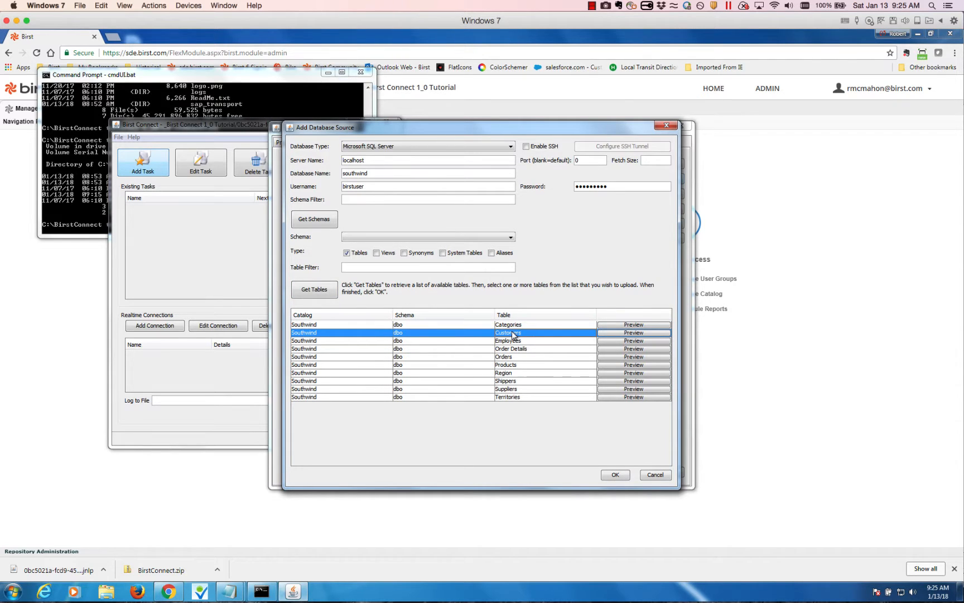
pyautogui.click(512, 327)
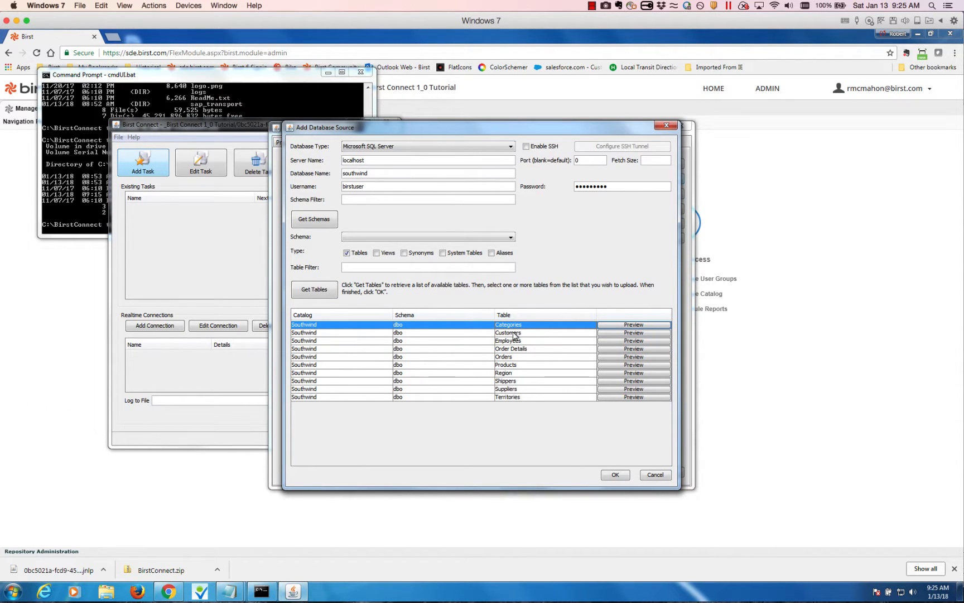
pyautogui.keyDown('ctrl'); pyautogui.click(514, 334); pyautogui.keyUp('ctrl')
pyautogui.moveTo(512, 341); pyautogui.dragTo(507, 357)
pyautogui.keyDown('ctrl'); pyautogui.click(507, 359); pyautogui.keyUp('ctrl')
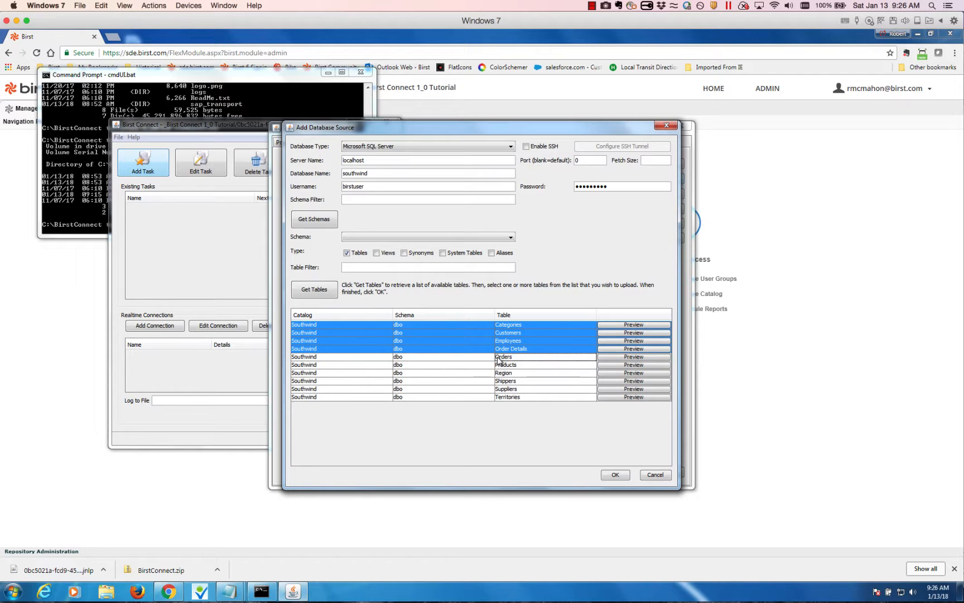
pyautogui.keyDown('ctrl'); pyautogui.click(502, 358); pyautogui.keyUp('ctrl')
pyautogui.keyDown('ctrl'); pyautogui.click(510, 366); pyautogui.keyUp('ctrl')
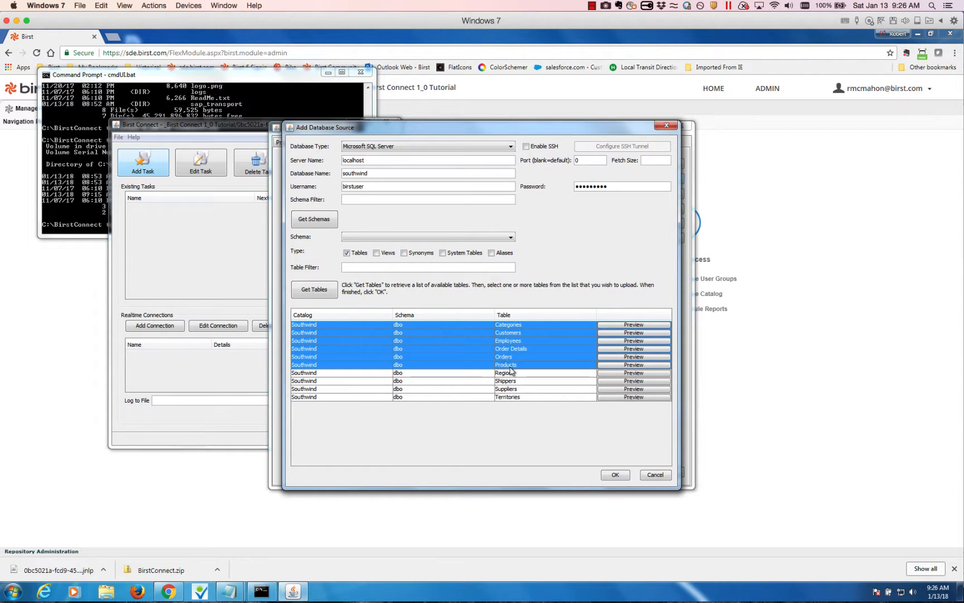
pyautogui.click(616, 475)
pyautogui.click(617, 473)
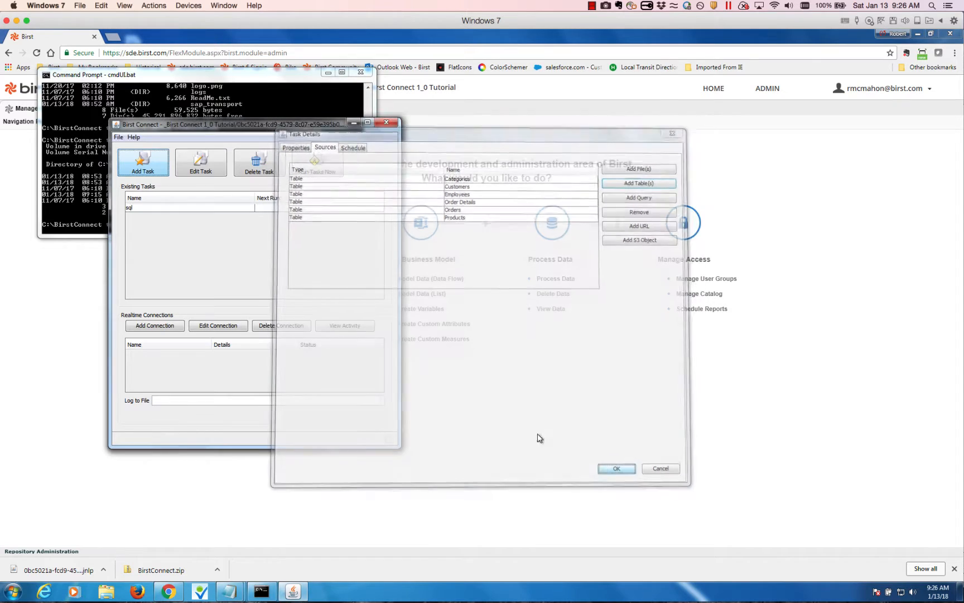
# Run the sql task immediately and dismiss the upload completion message.
pyautogui.click(173, 210)
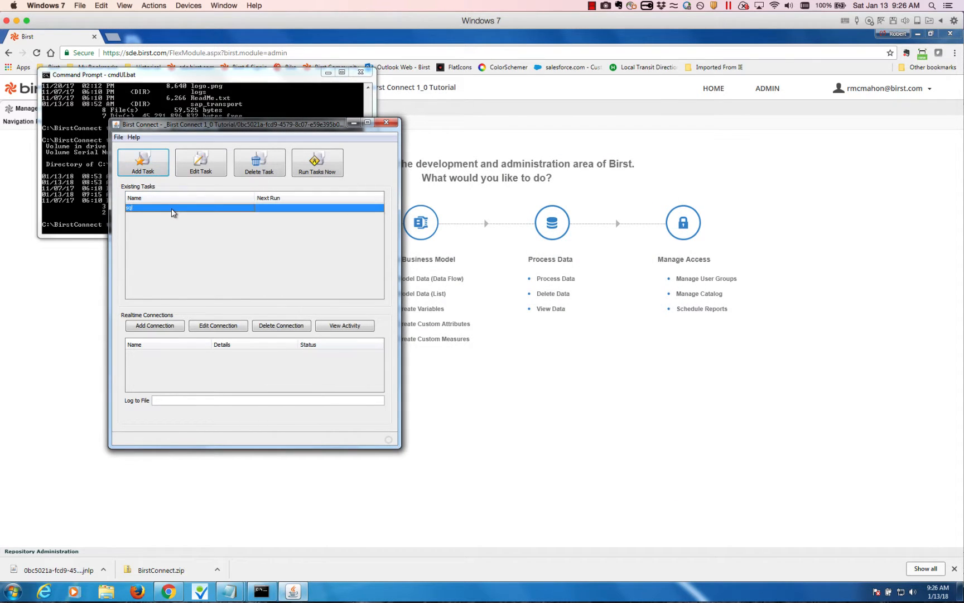
pyautogui.click(323, 167)
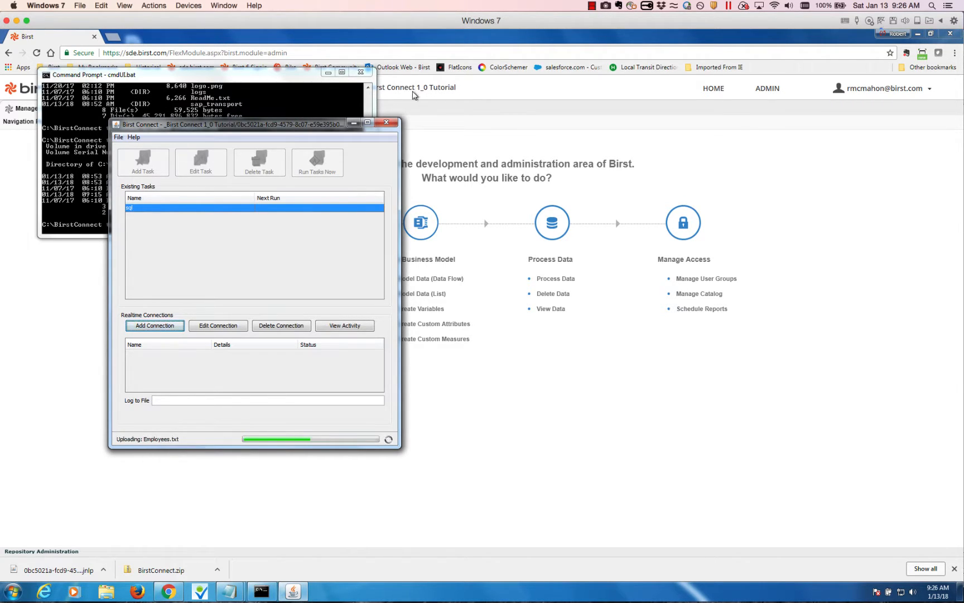
pyautogui.moveTo(414, 95)
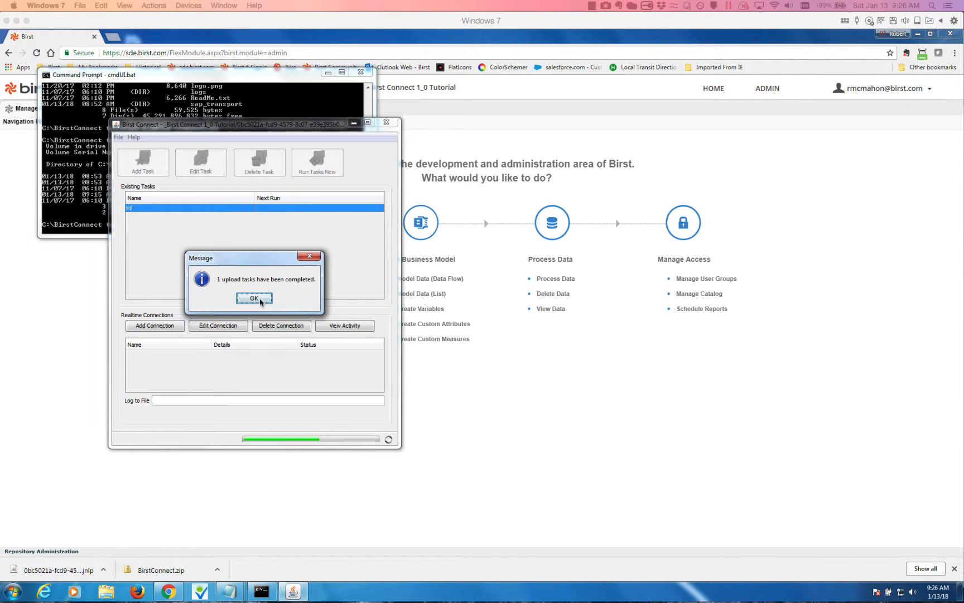
pyautogui.click(260, 302)
pyautogui.click(261, 301)
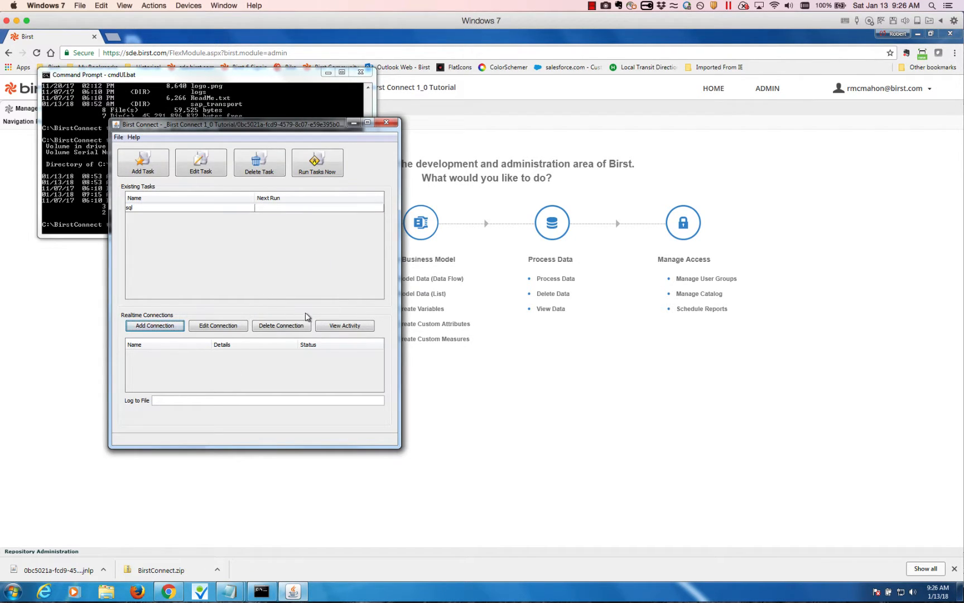
# Switch to Birst in the browser and examine the Categories source in the data flow model, and return to the PowerPoint slides.
pyautogui.click(455, 375)
pyautogui.click(442, 278)
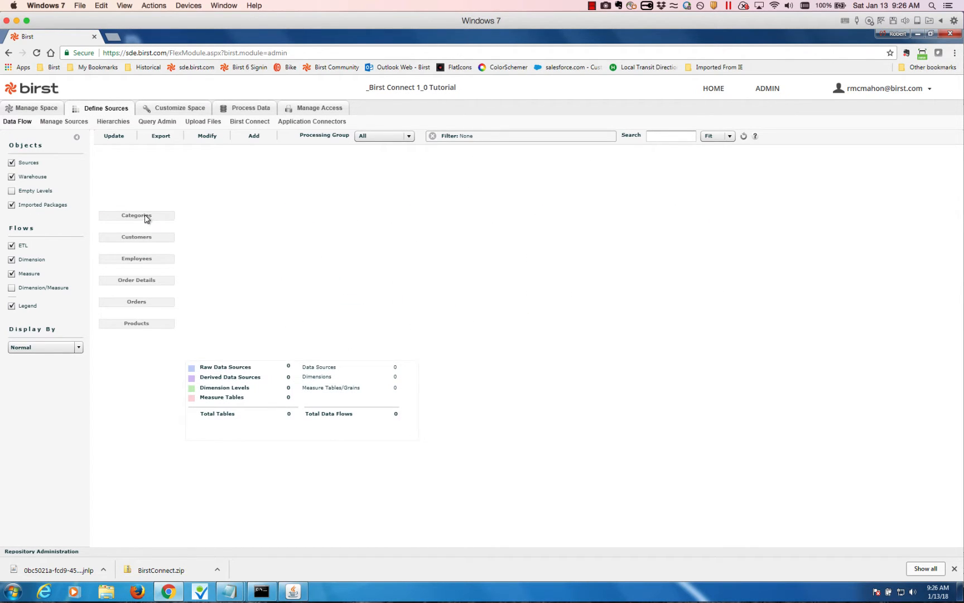
pyautogui.rightClick(146, 216)
pyautogui.click(164, 222)
pyautogui.press('super+Tab')
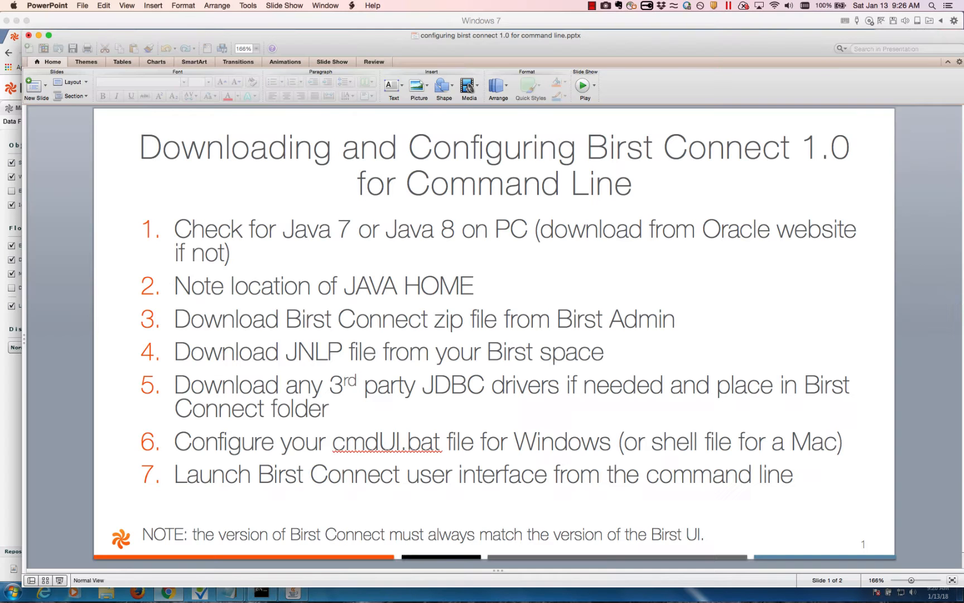